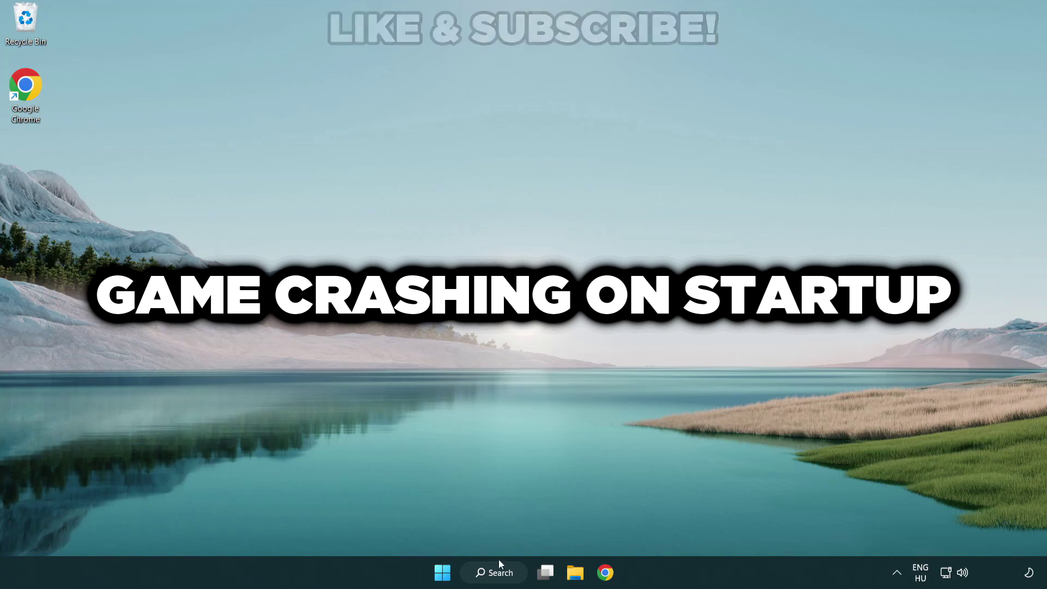
Search Windows for 'device manager' and launch Device Manager from the results
click(505, 580)
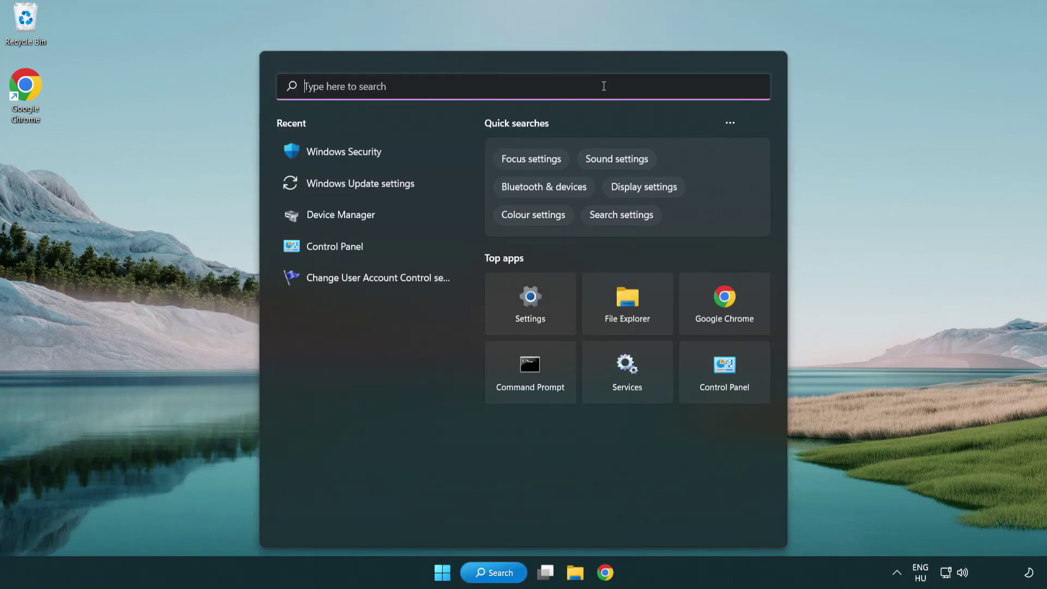
text(device m)
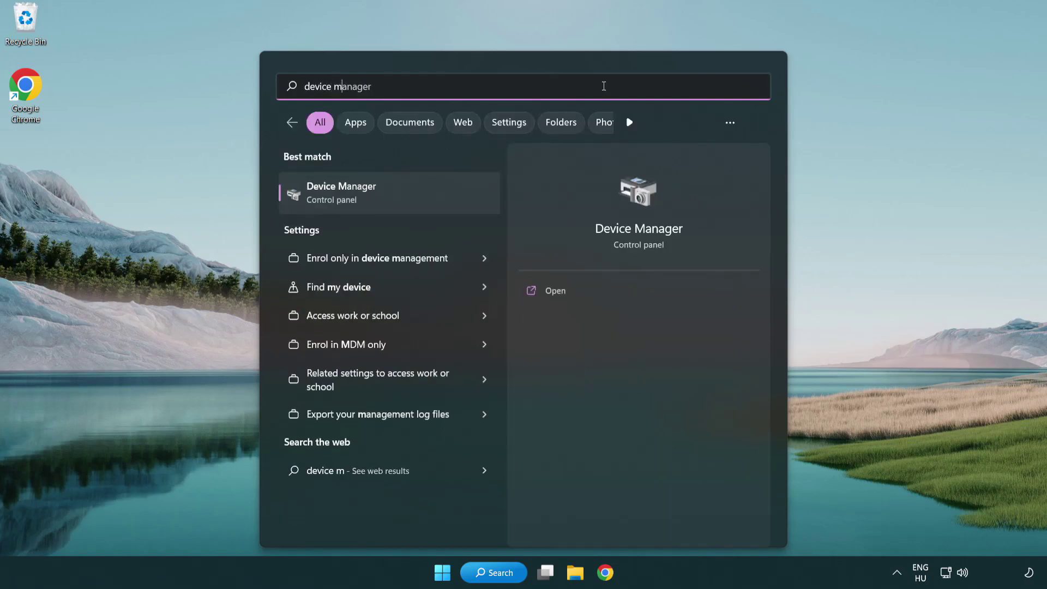
text(anager)
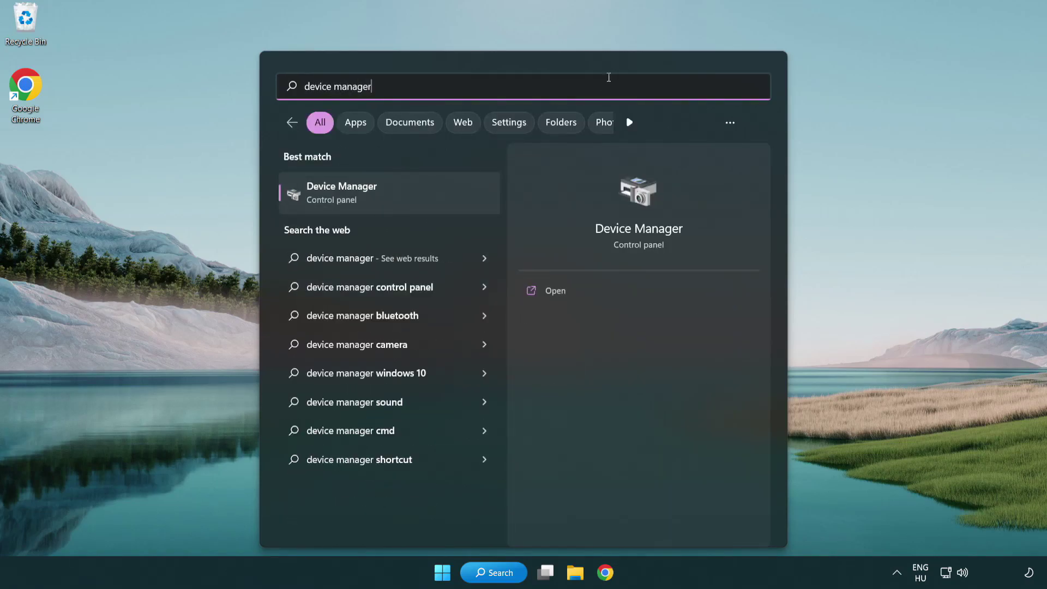
click(419, 201)
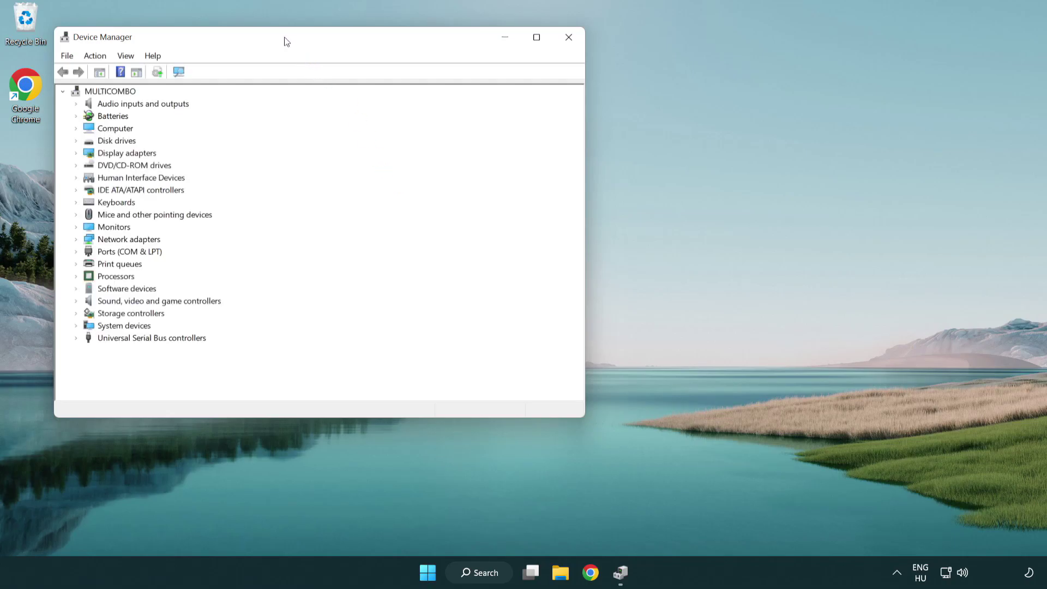
Start a driver update for the VMware SVGA 3D adapter under Display adapters
drag(286, 42, 461, 106)
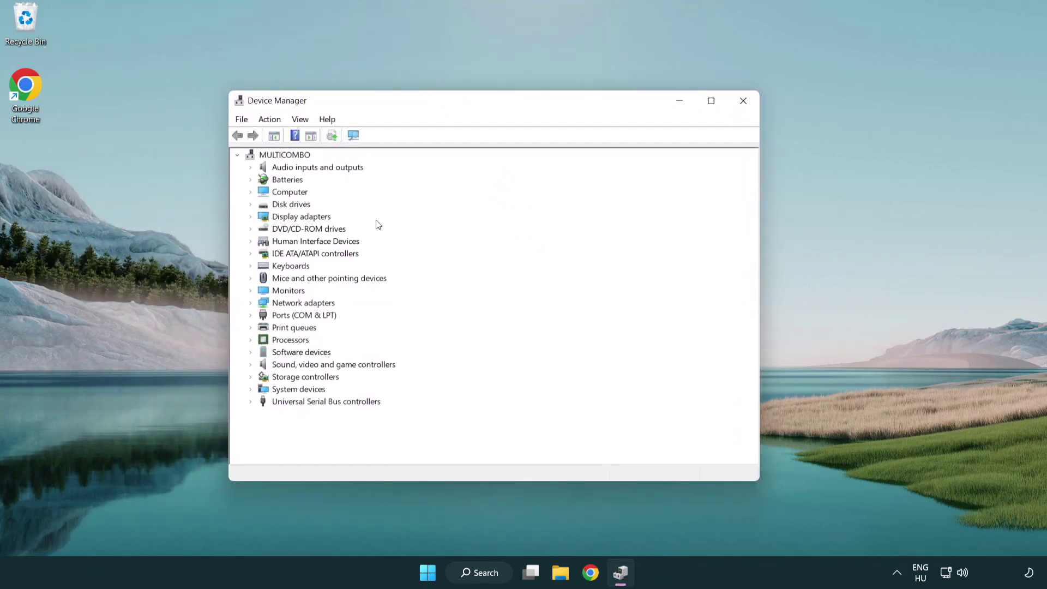
click(289, 221)
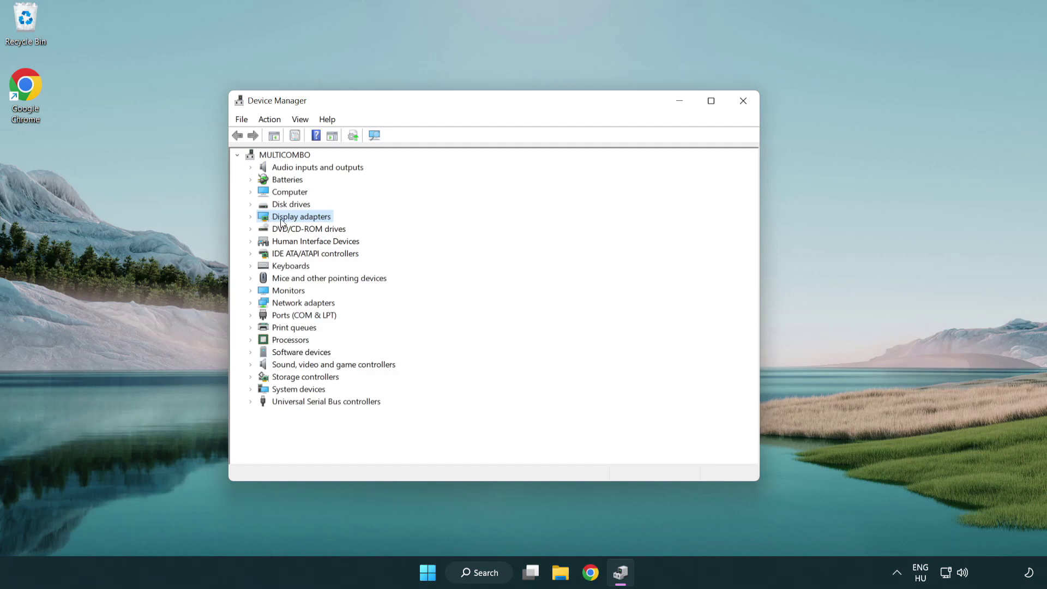
click(250, 218)
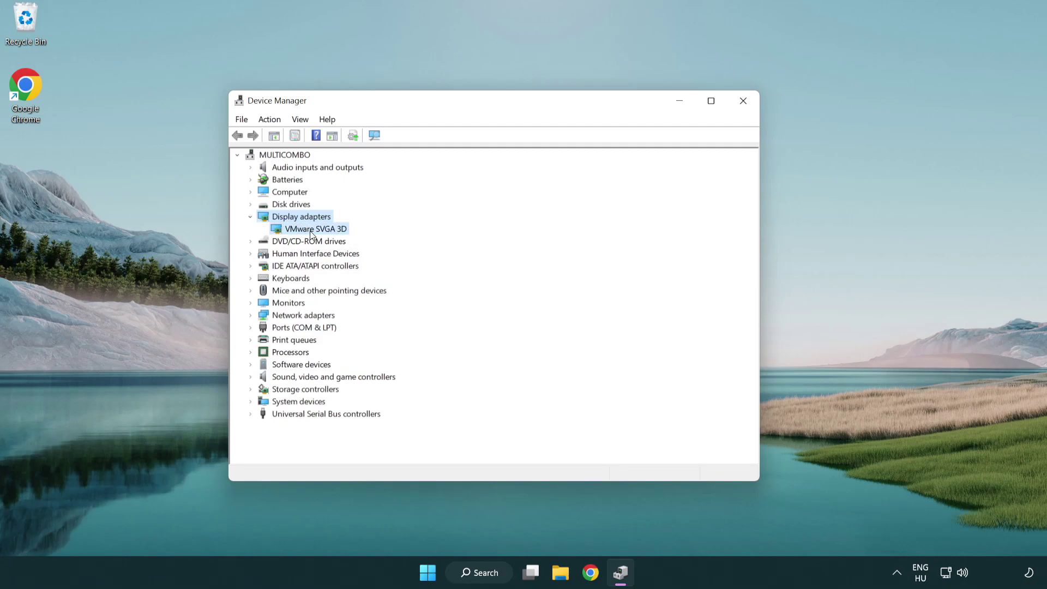
click(341, 230)
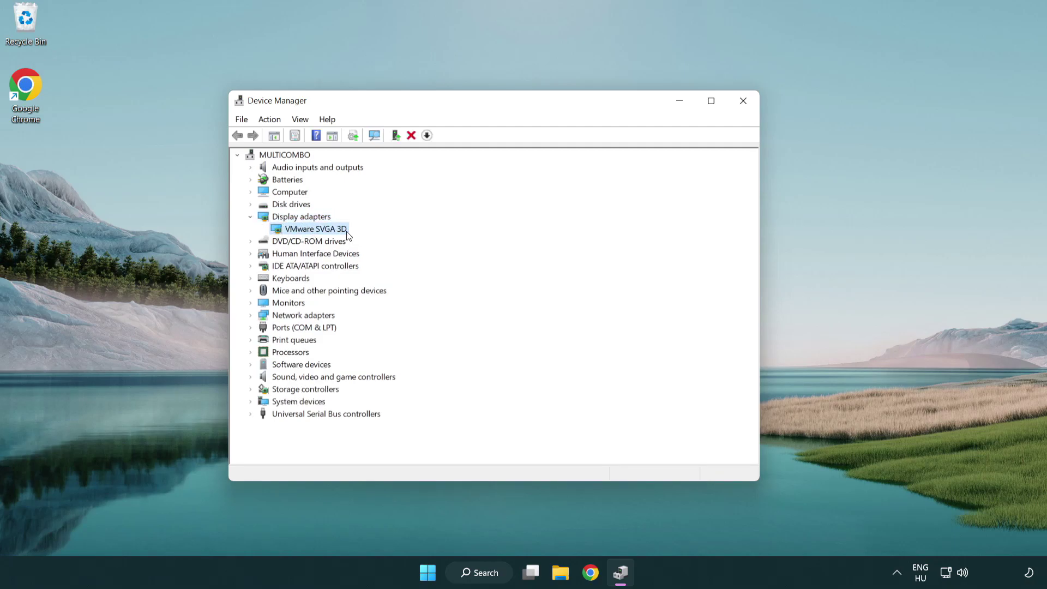
right_click(310, 229)
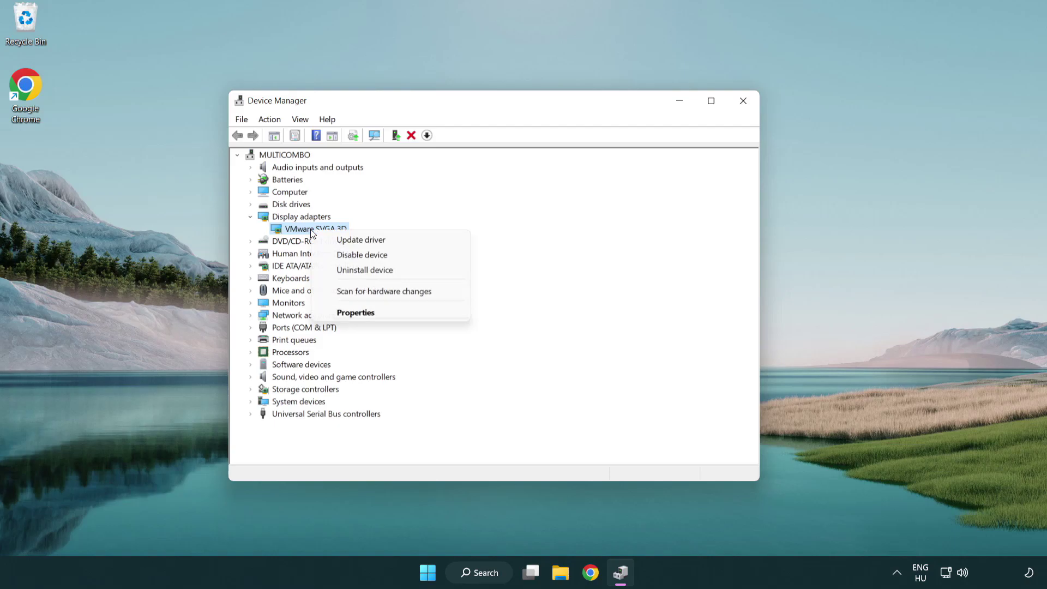
click(413, 242)
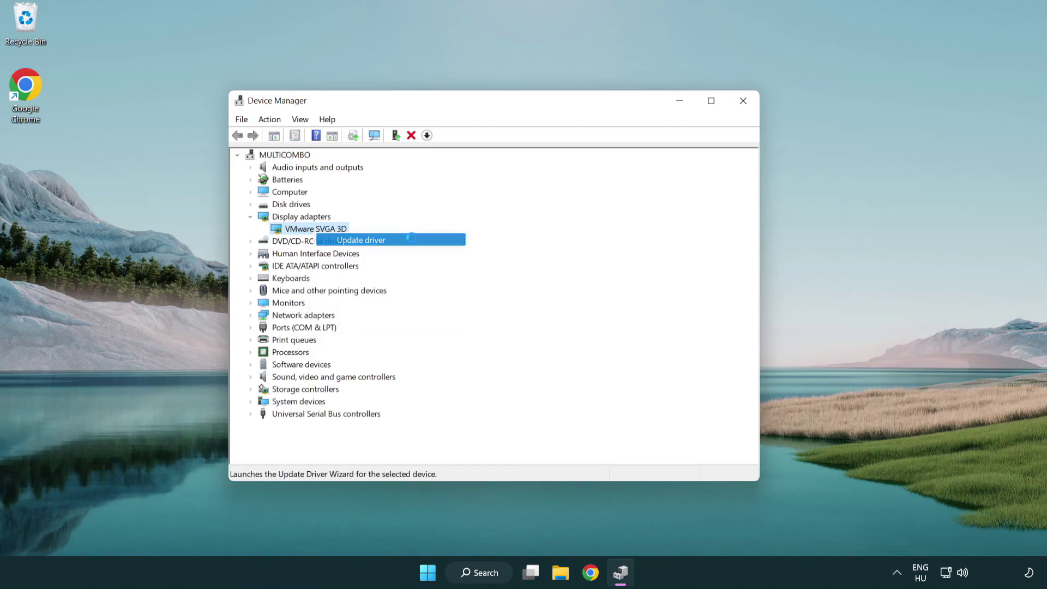
Search automatically for drivers, dismiss the 'best driver installed' result, and close Device Manager
drag(433, 164, 454, 157)
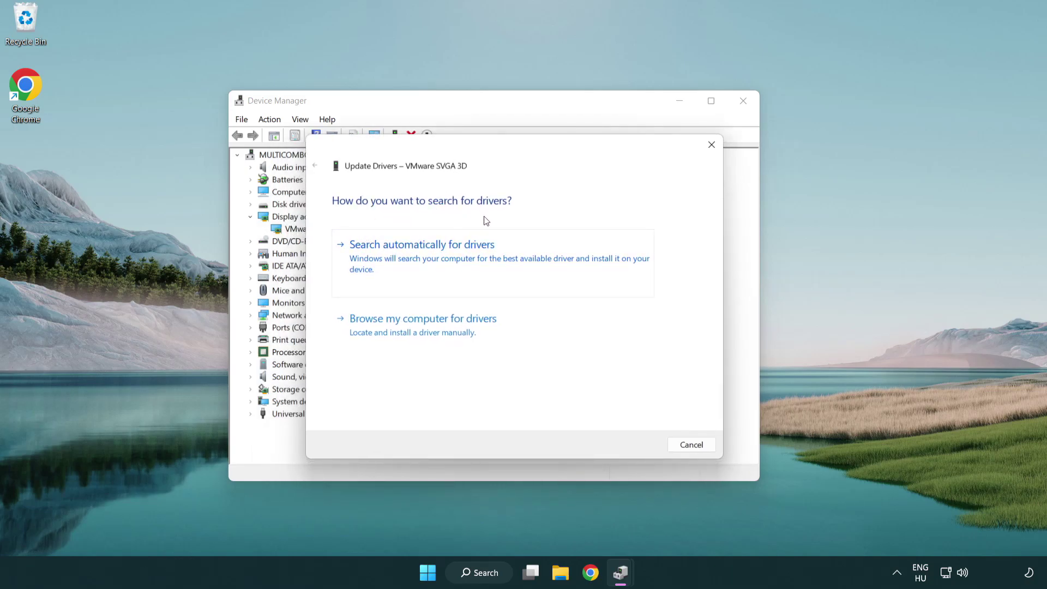
click(459, 254)
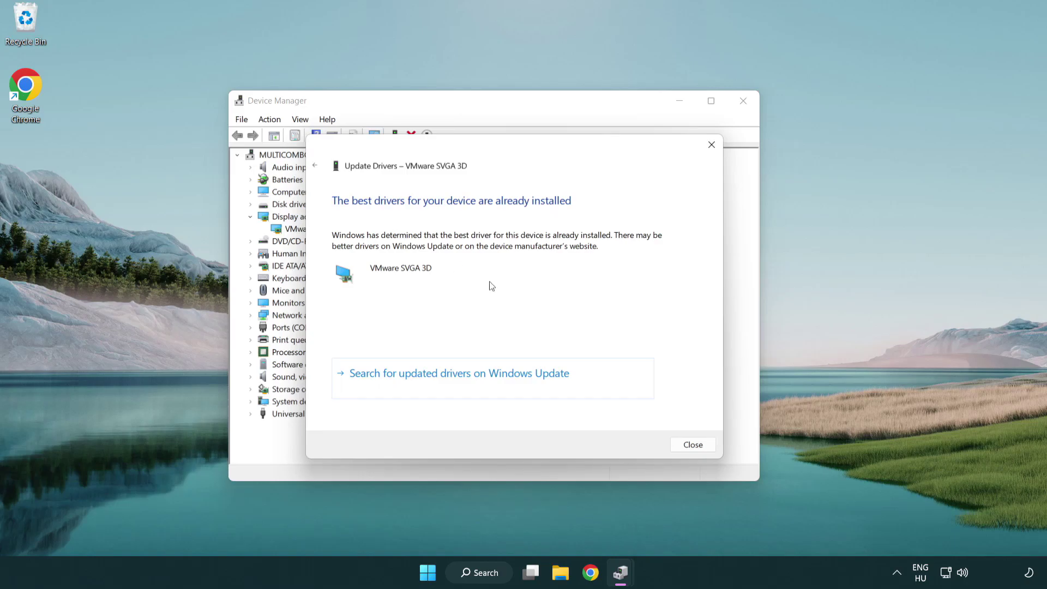
click(693, 445)
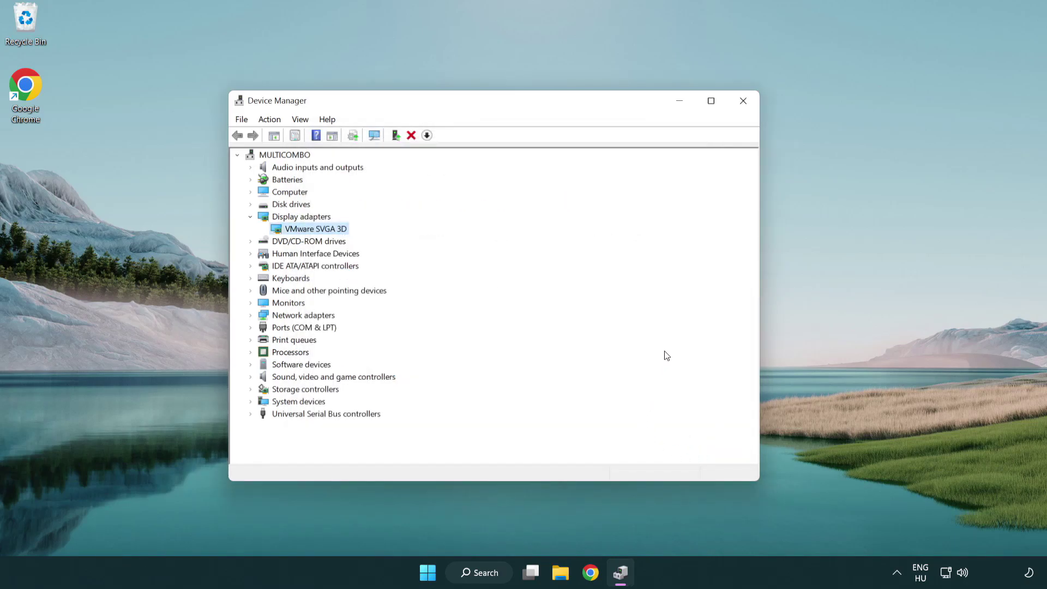
click(746, 105)
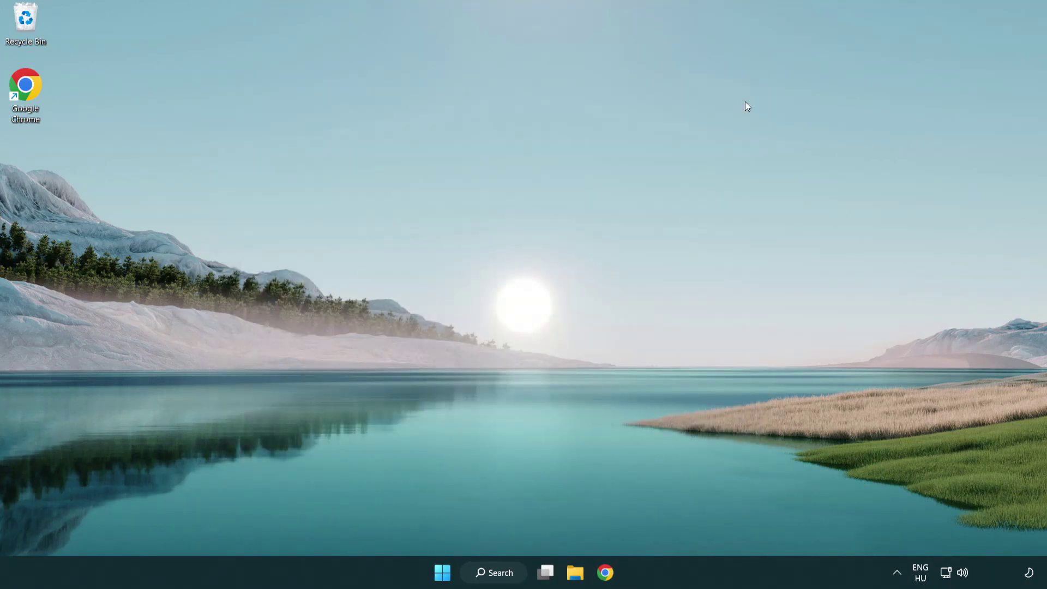
Open Windows Update via an 'update' search, check for updates, then close Settings
click(502, 571)
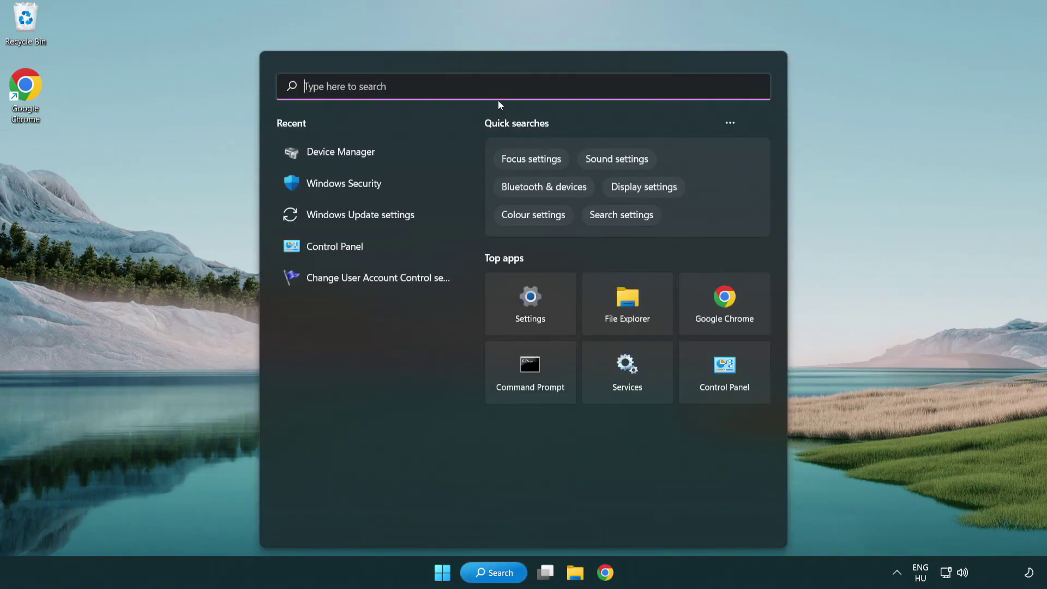
text(update)
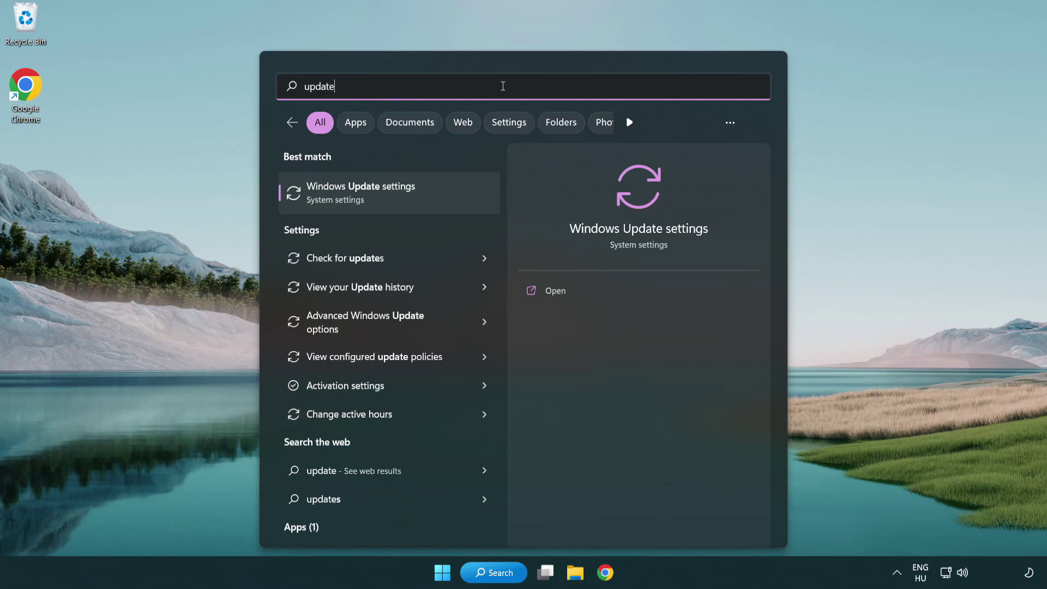
click(409, 199)
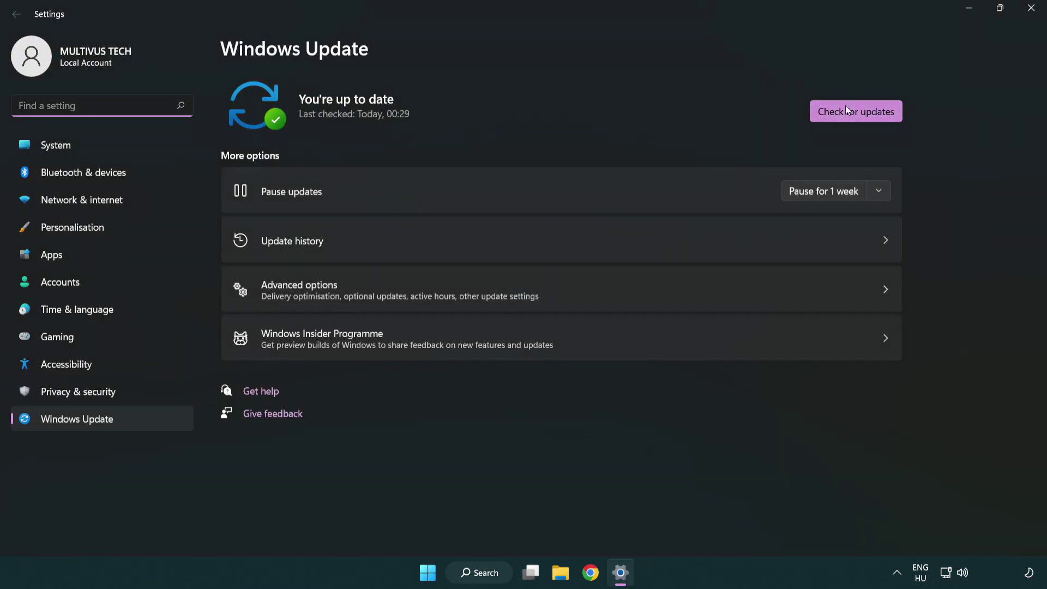
click(874, 120)
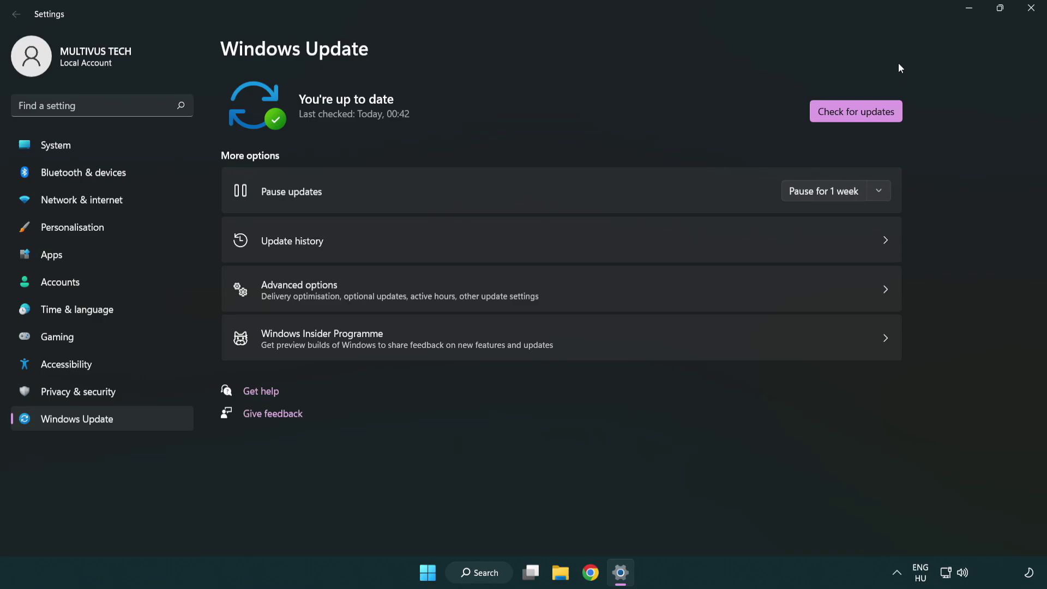
click(1028, 16)
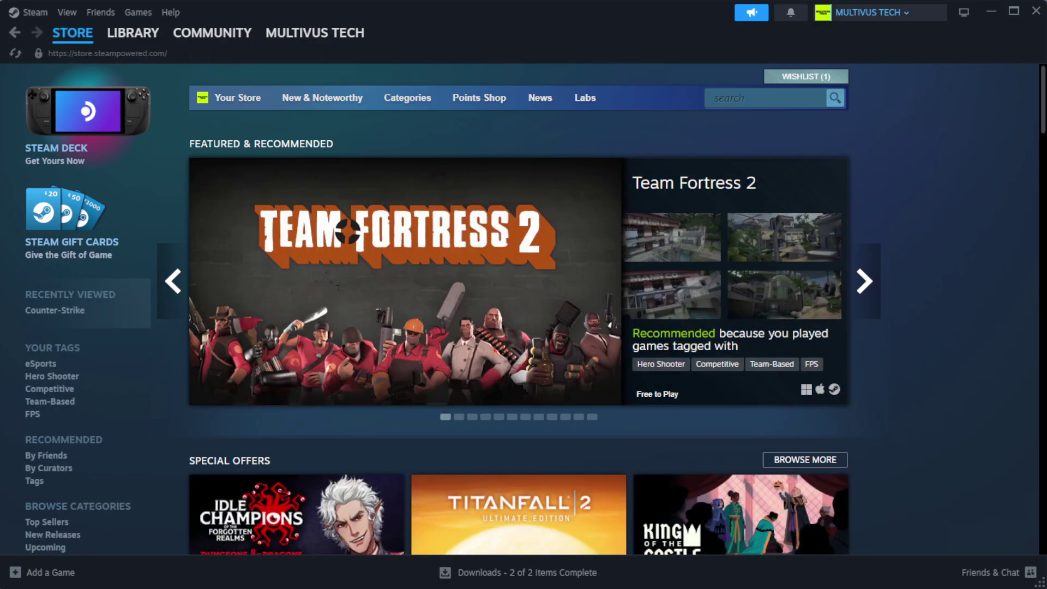
Verify the non-working game's files from its Steam Properties, Installed Files section
mouse_move(129, 43)
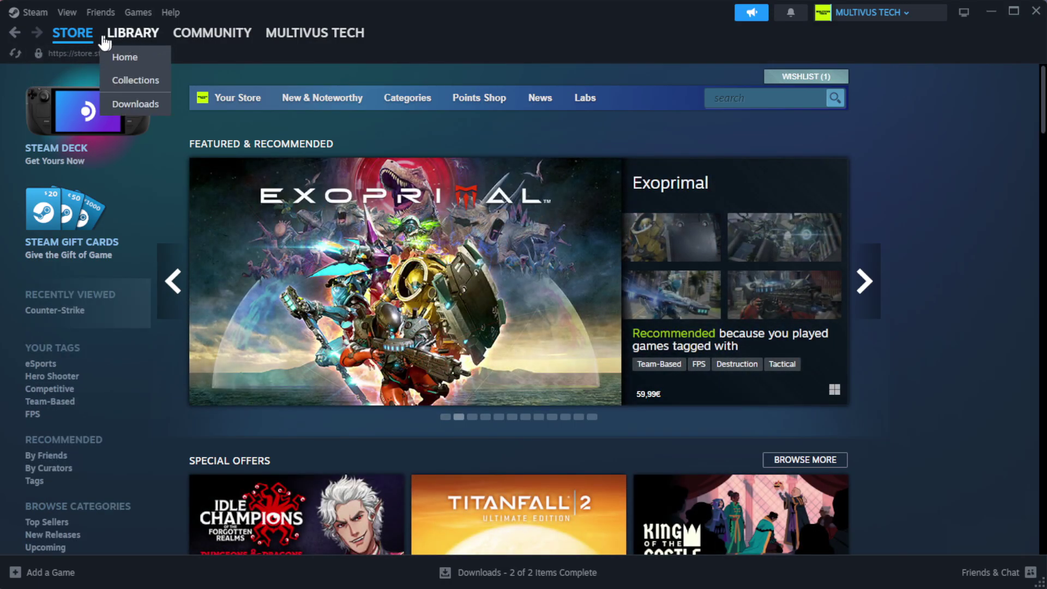
click(149, 58)
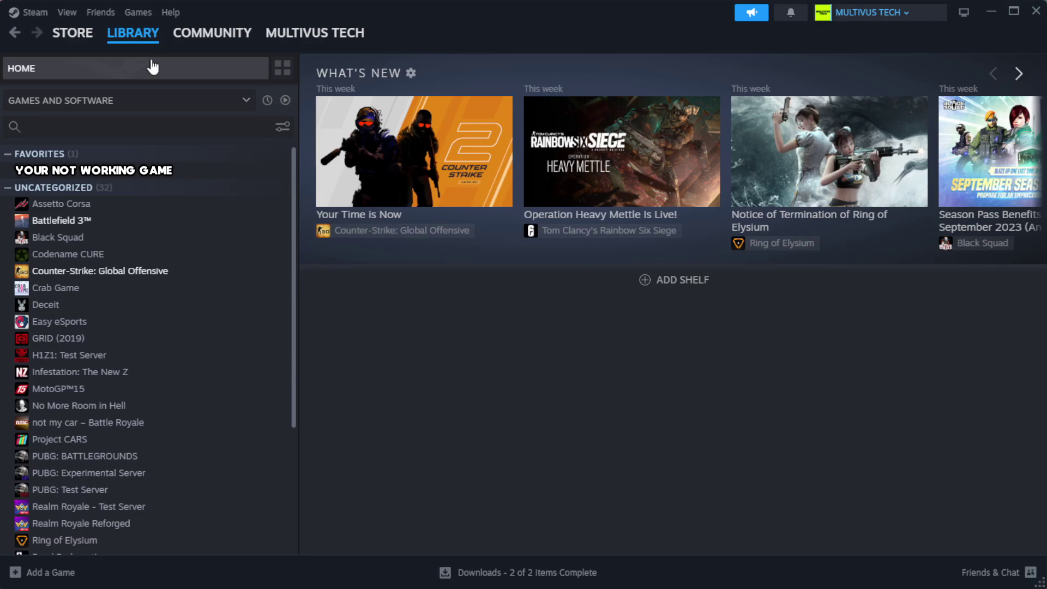
right_click(259, 172)
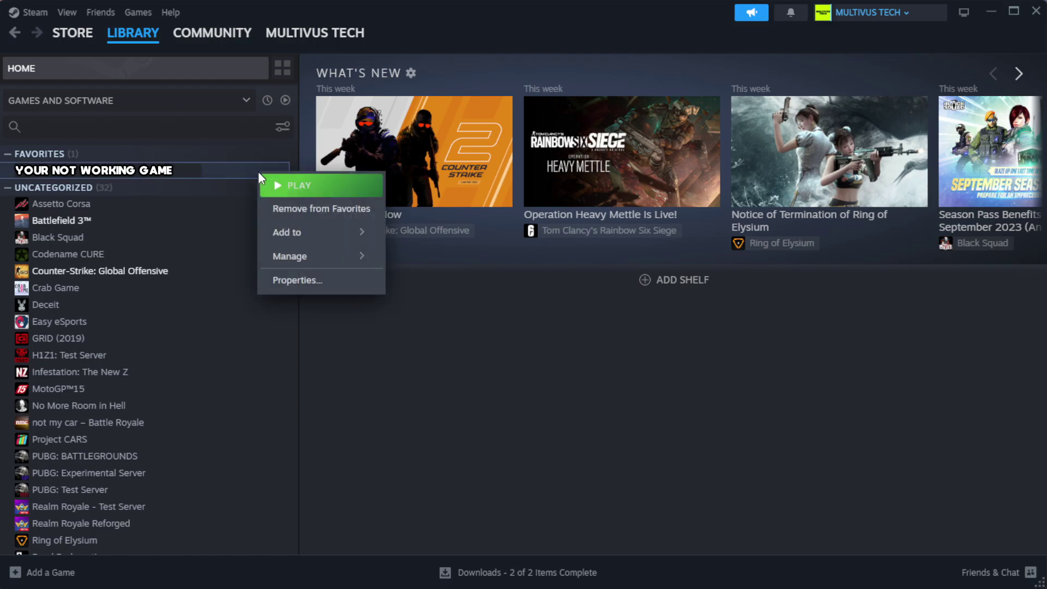
click(331, 290)
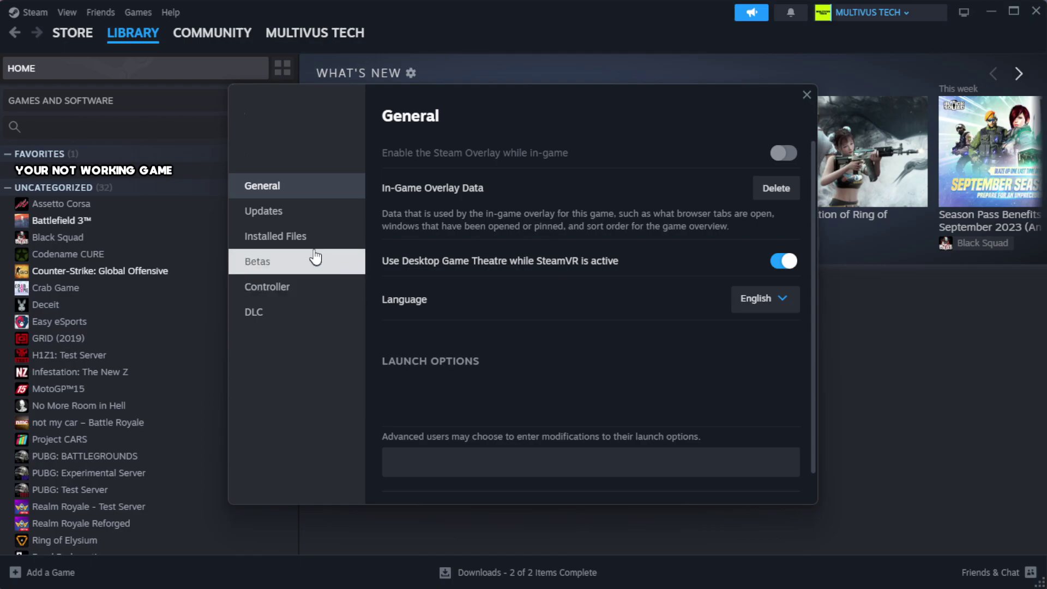
click(344, 248)
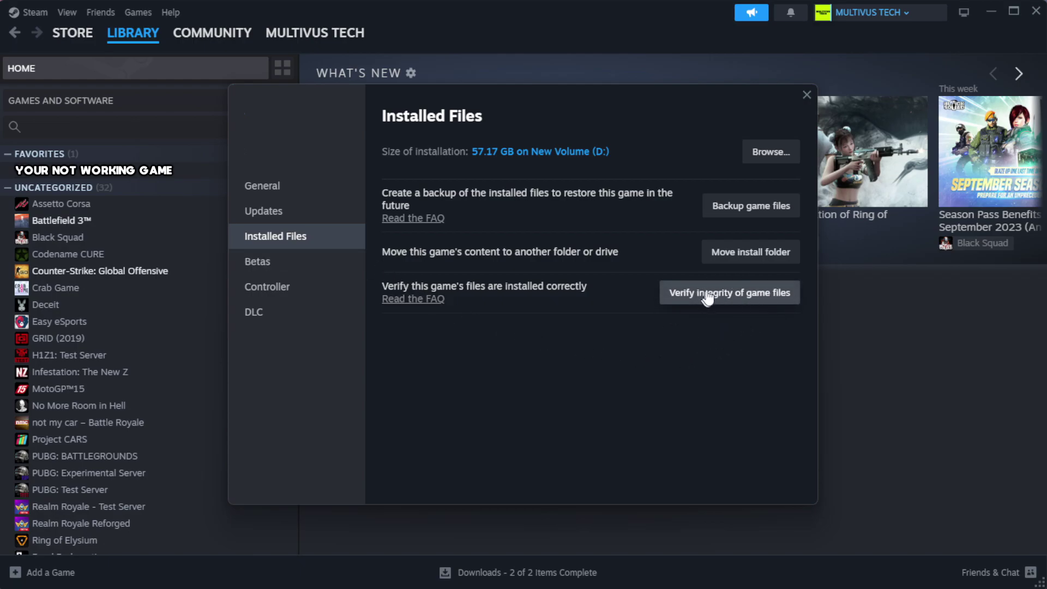
click(736, 299)
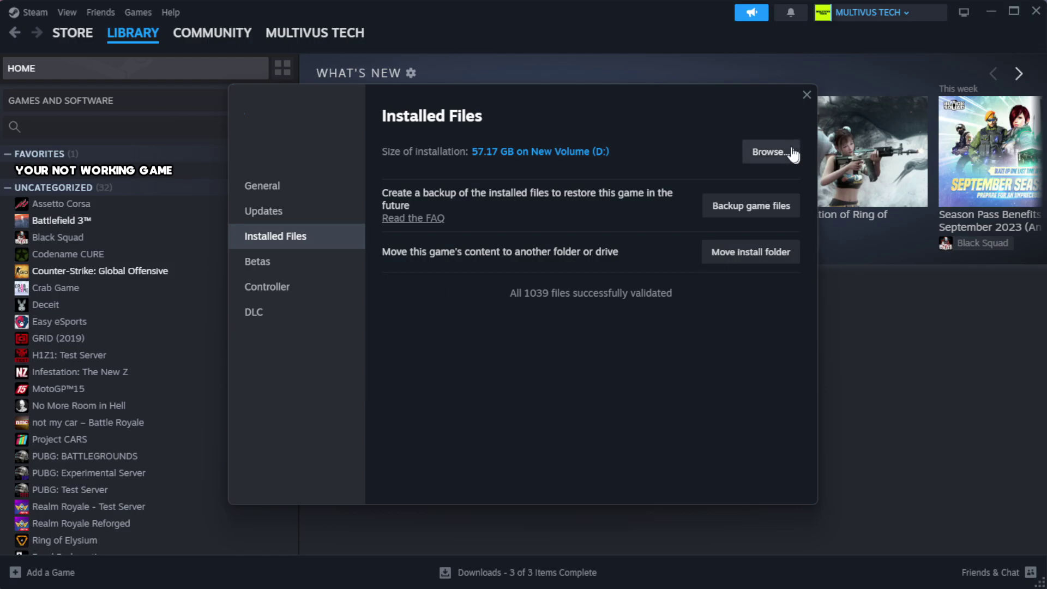
Browse to the game's install folder and show the YOUR NOT WORKING GAME shortcut's Properties
click(769, 152)
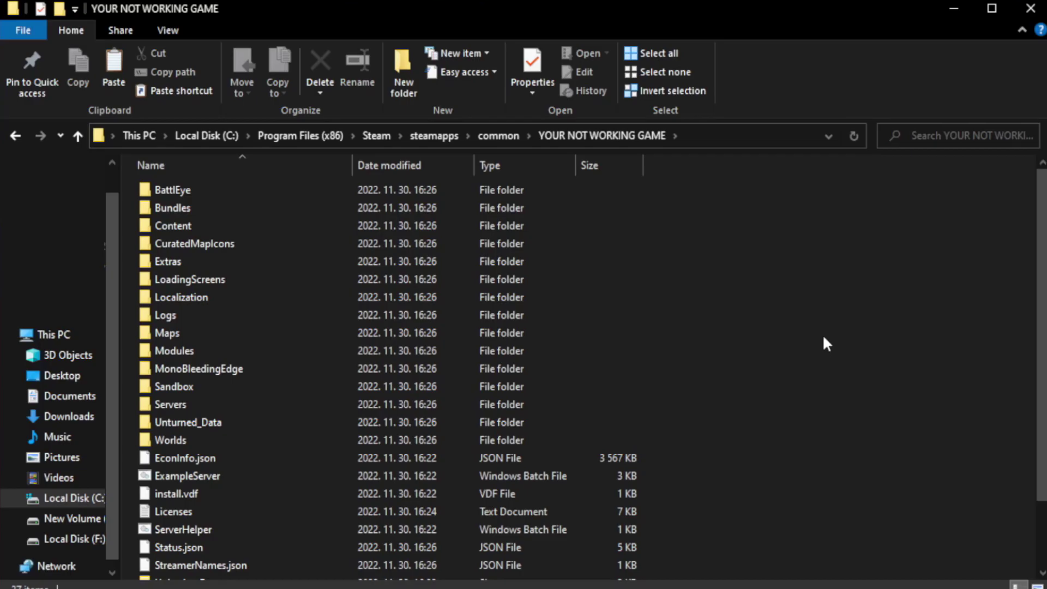
scroll(1044, 294, down, 2)
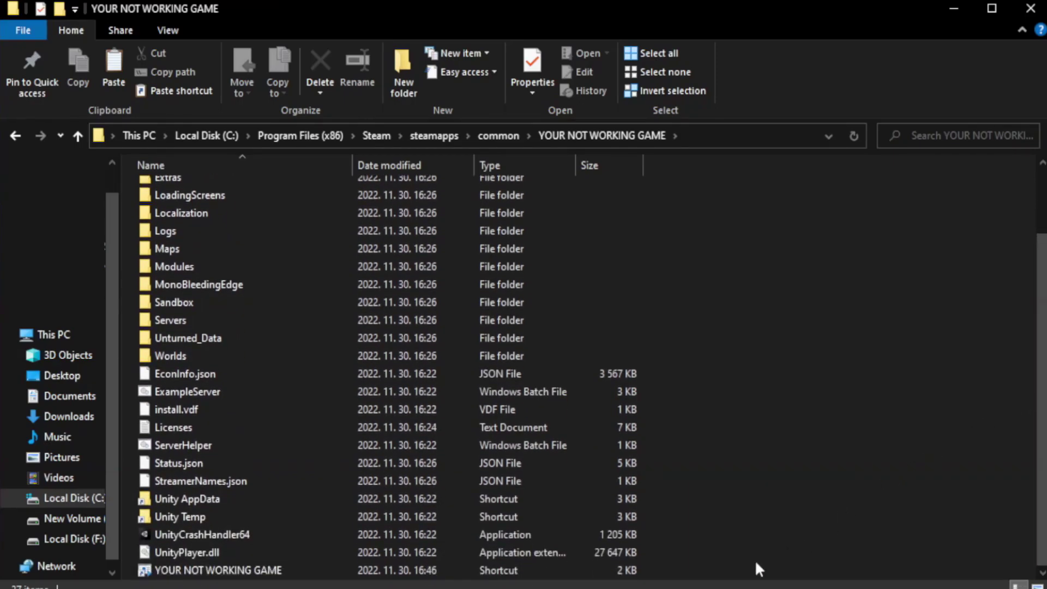
click(381, 571)
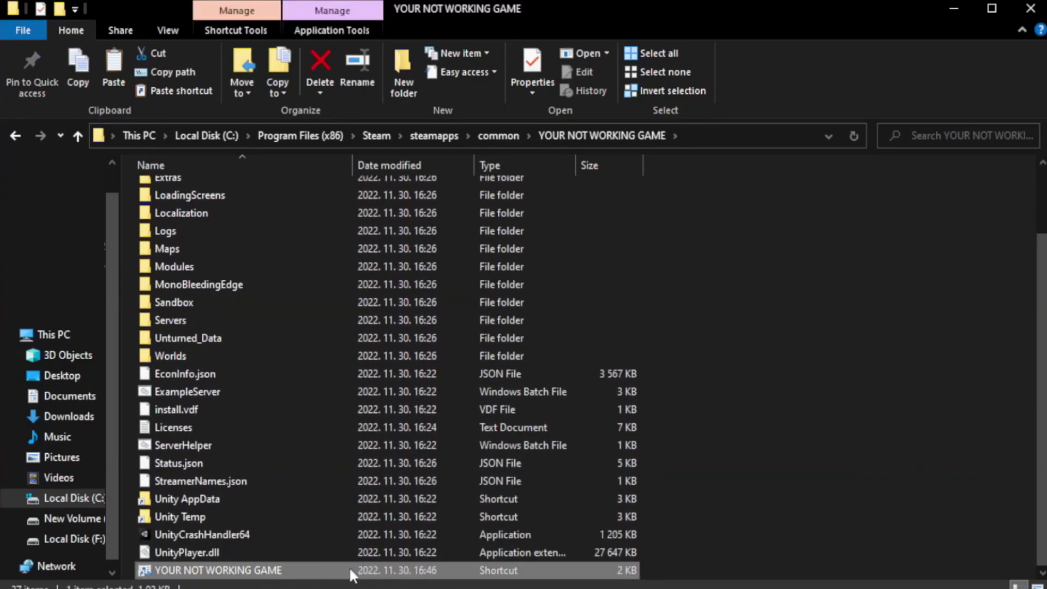
right_click(350, 571)
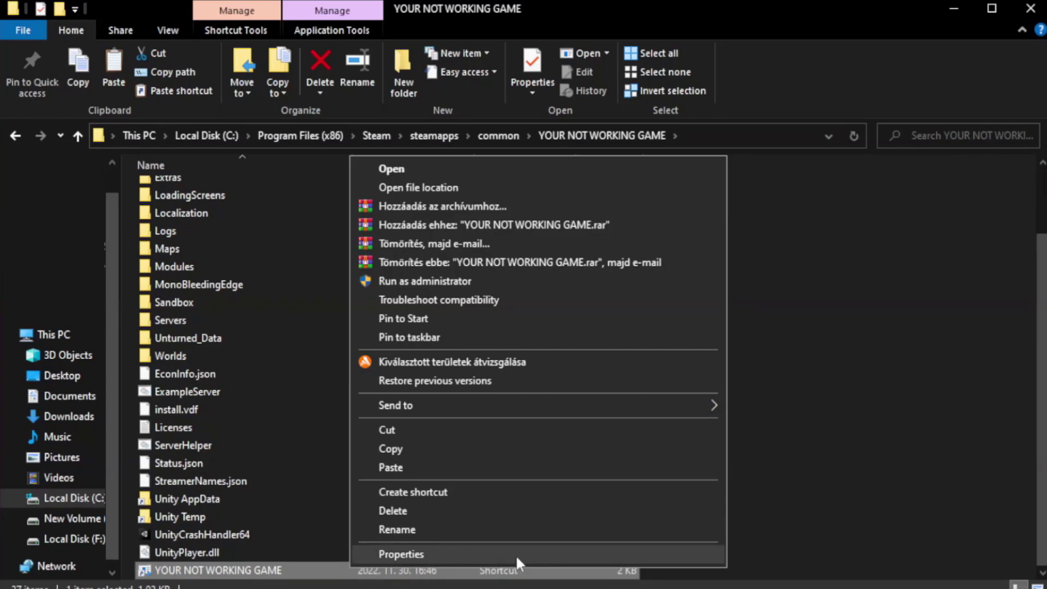
click(533, 553)
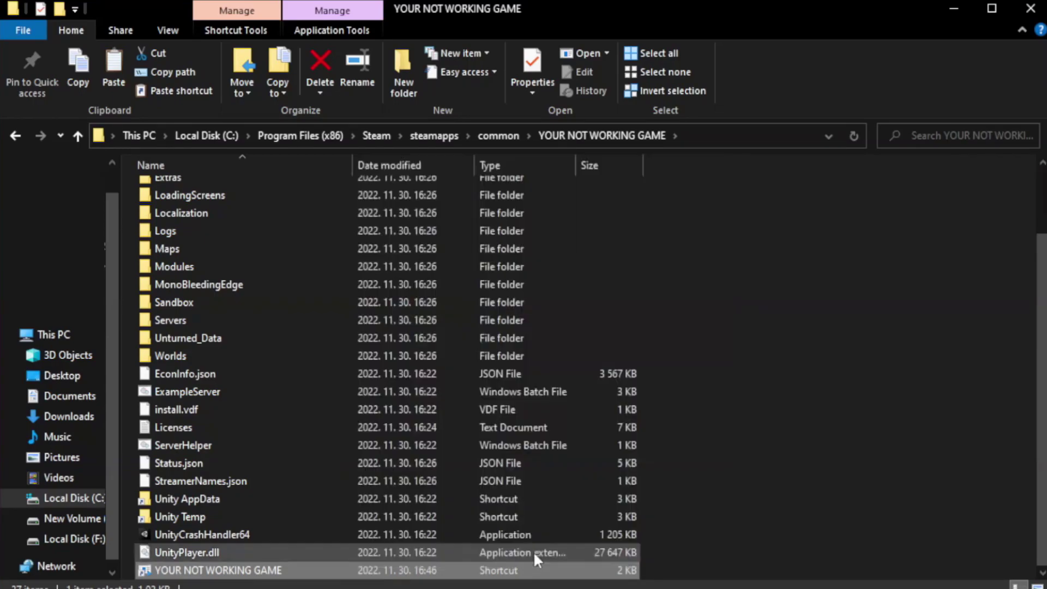
drag(523, 295, 525, 109)
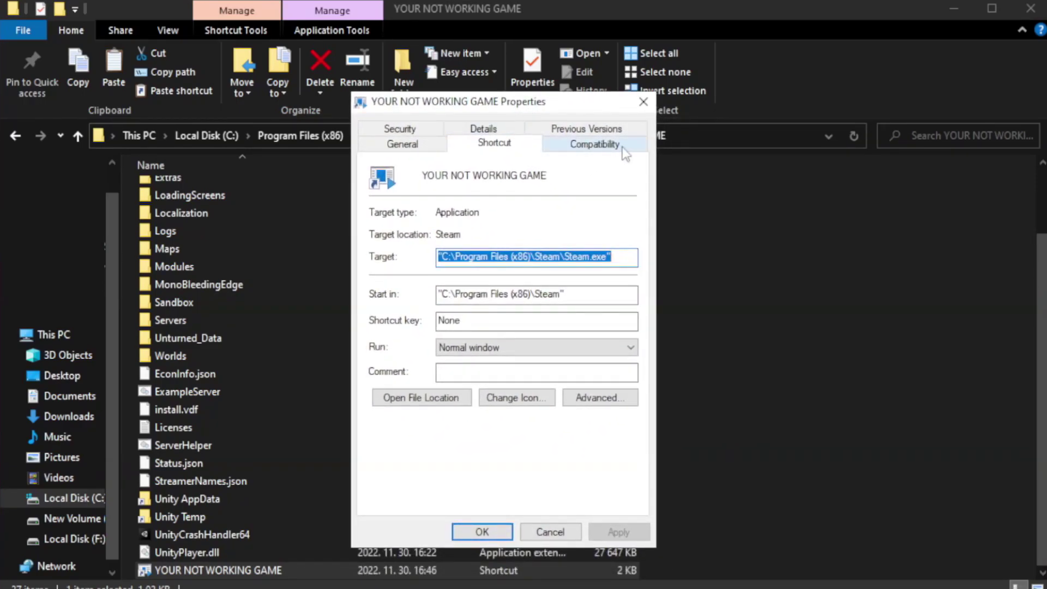
Set the shortcut to Windows 8 compatibility mode and run as administrator, then apply
click(589, 146)
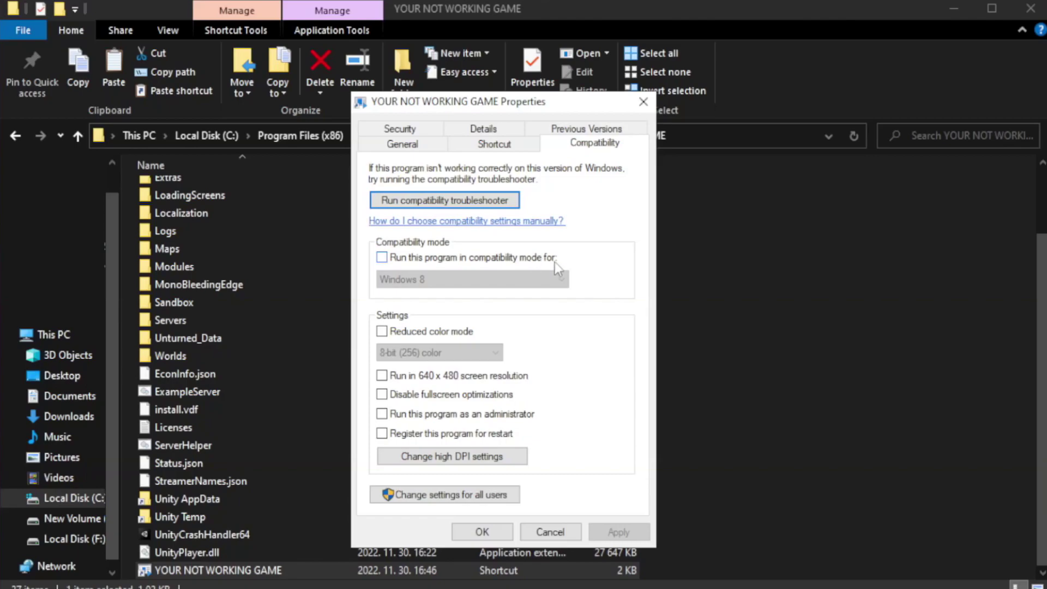
click(414, 257)
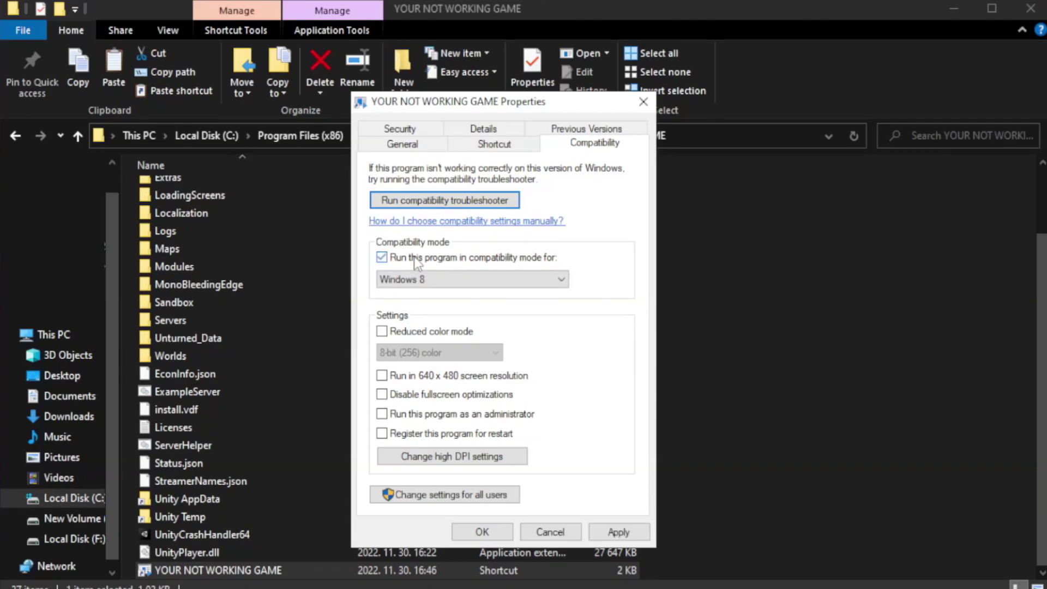
click(461, 278)
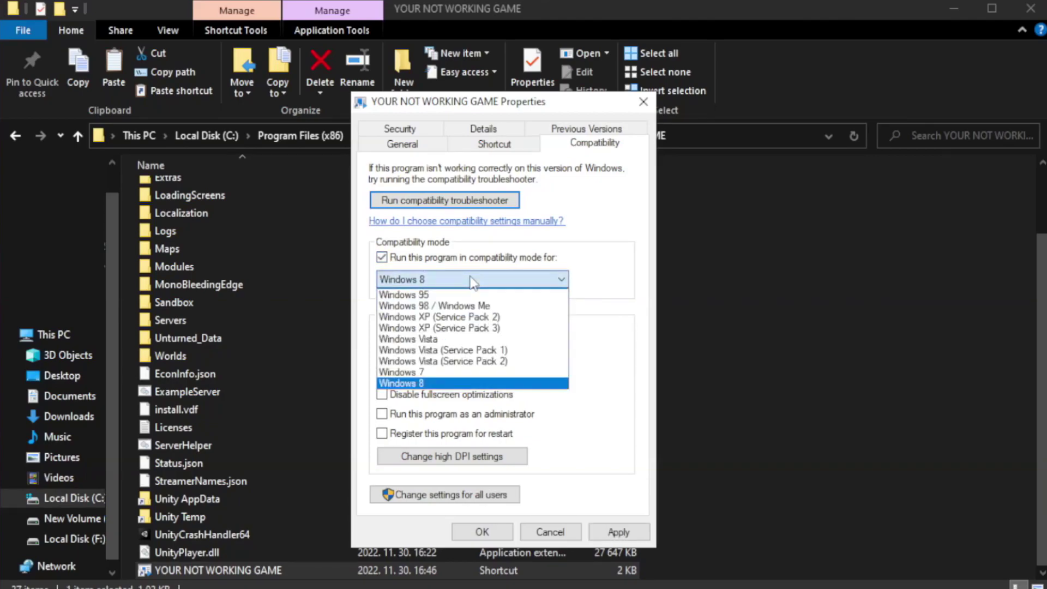
click(445, 383)
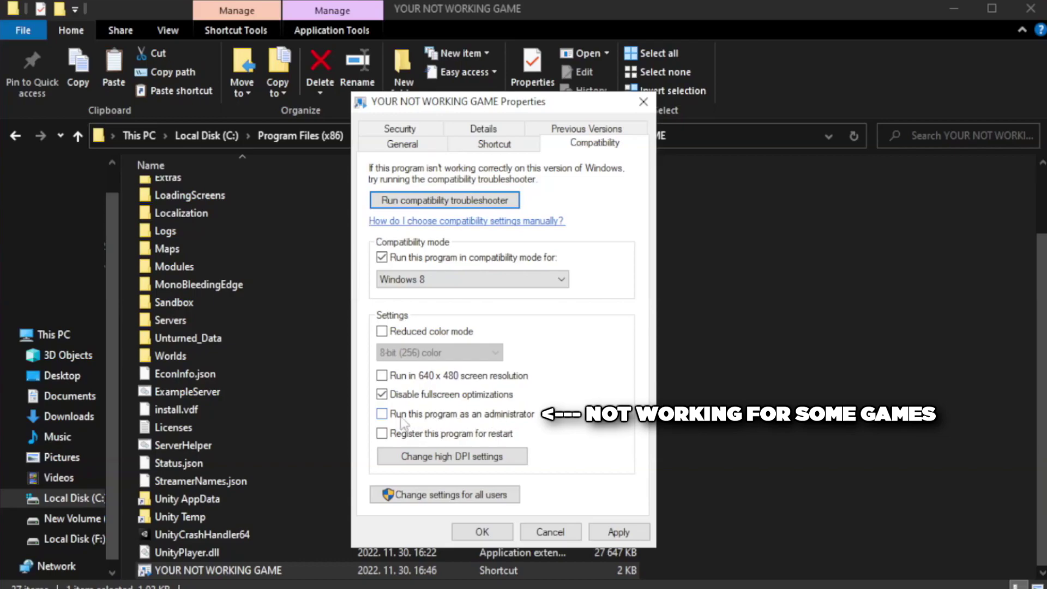
click(413, 419)
click(613, 532)
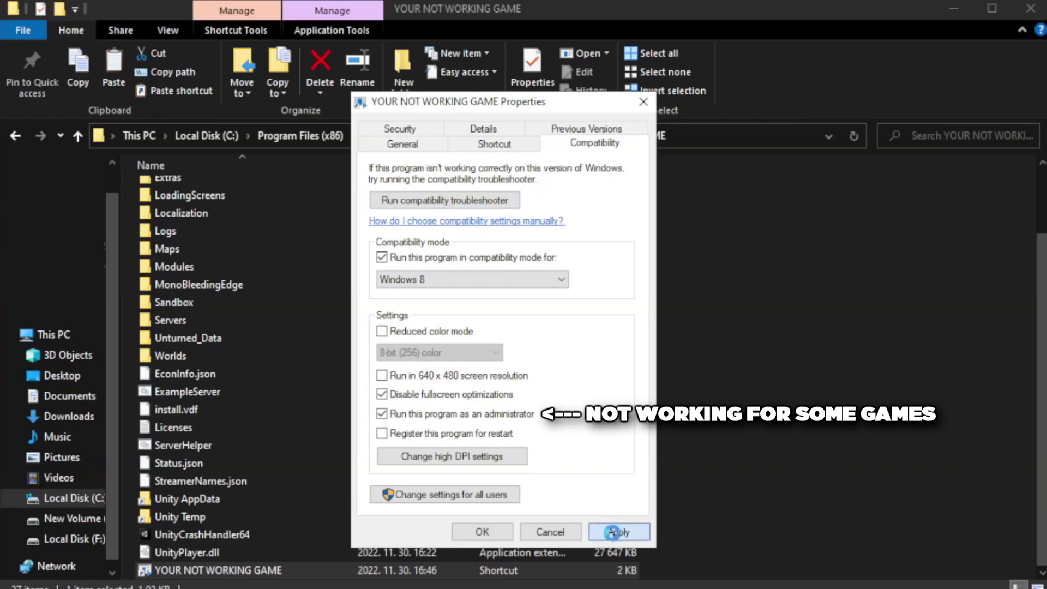
click(482, 532)
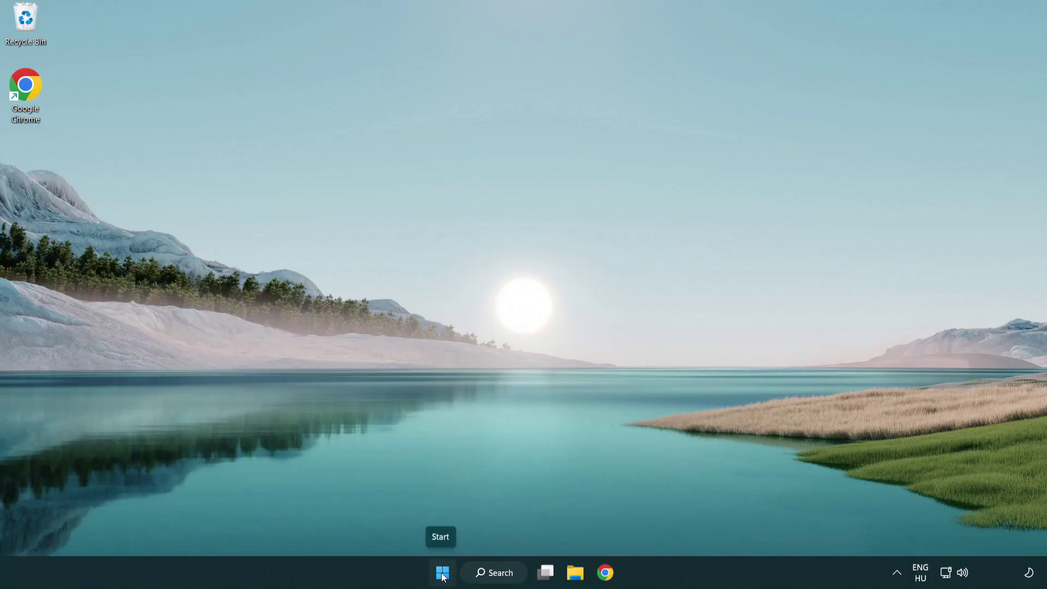
Right-click the Start button to bring up the quick-link menu
right_click(442, 576)
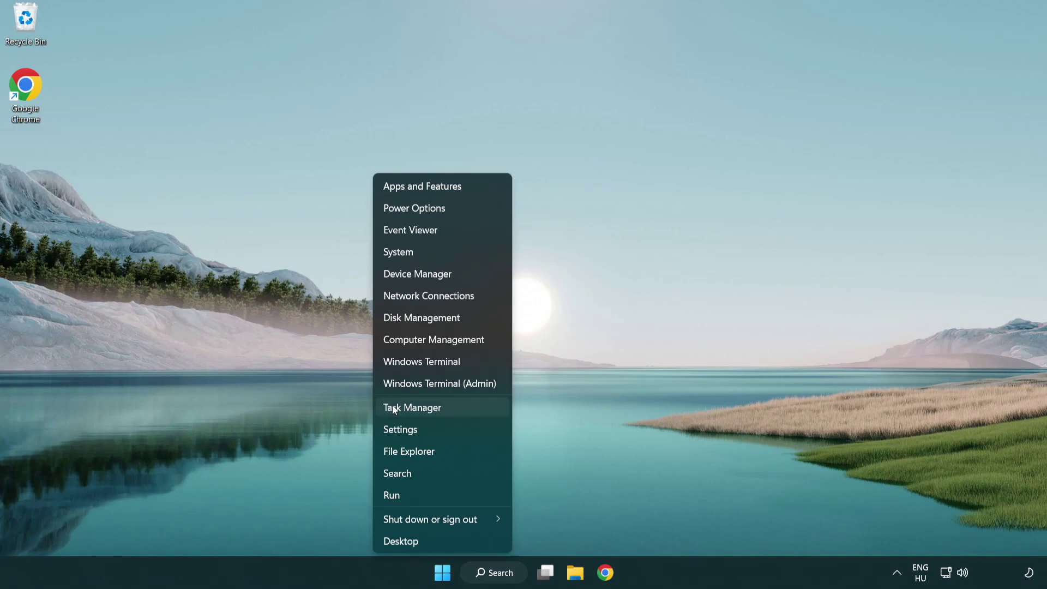
In Task Manager, disable Terminal, Phone Link, Cortana and Windows Security notifications at startup
click(462, 414)
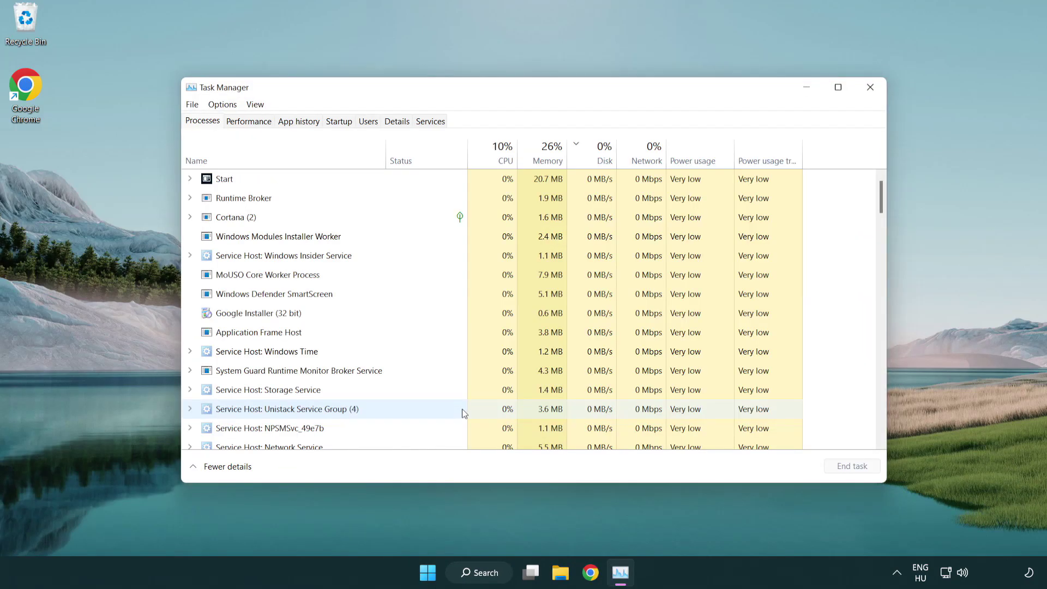
click(340, 122)
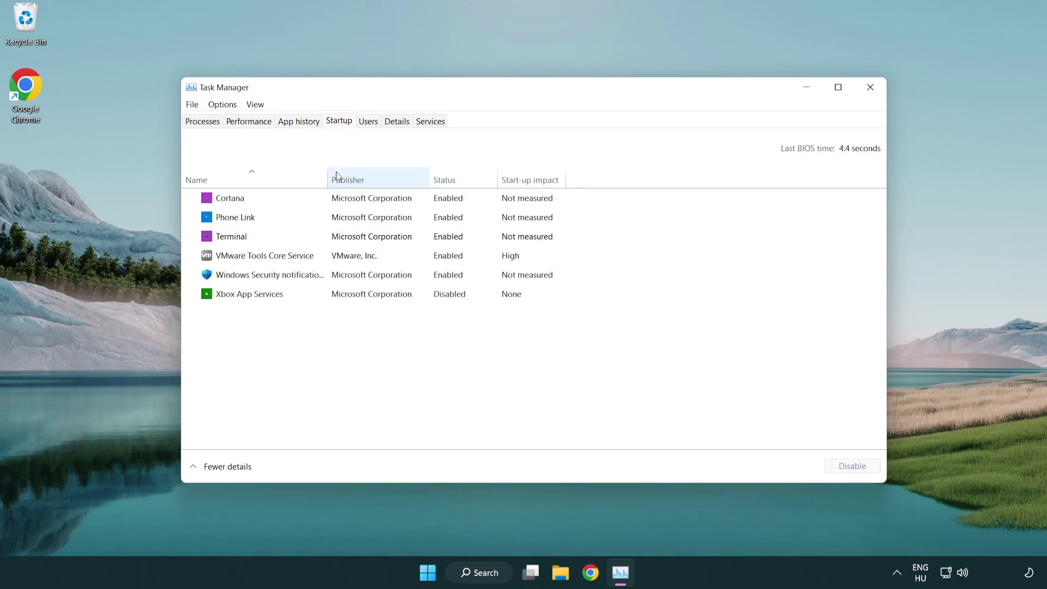
click(343, 238)
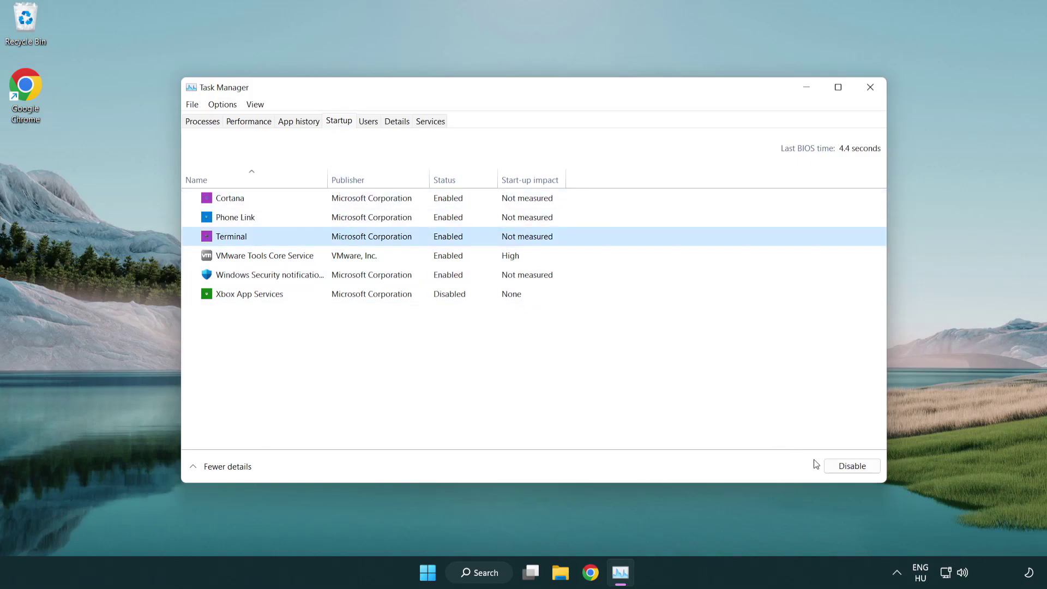
click(851, 465)
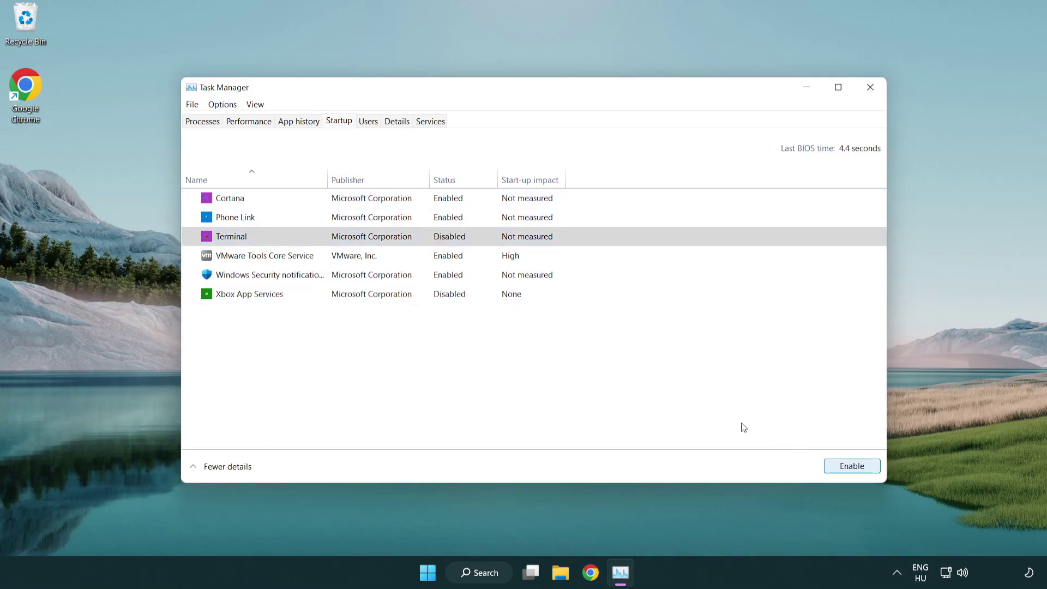
click(436, 220)
click(851, 467)
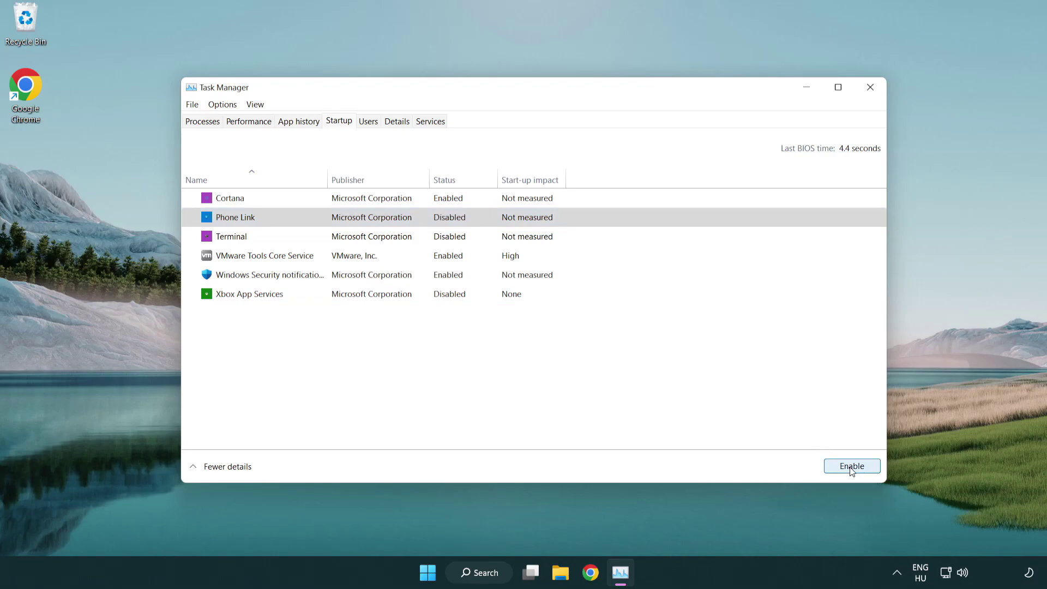
click(374, 204)
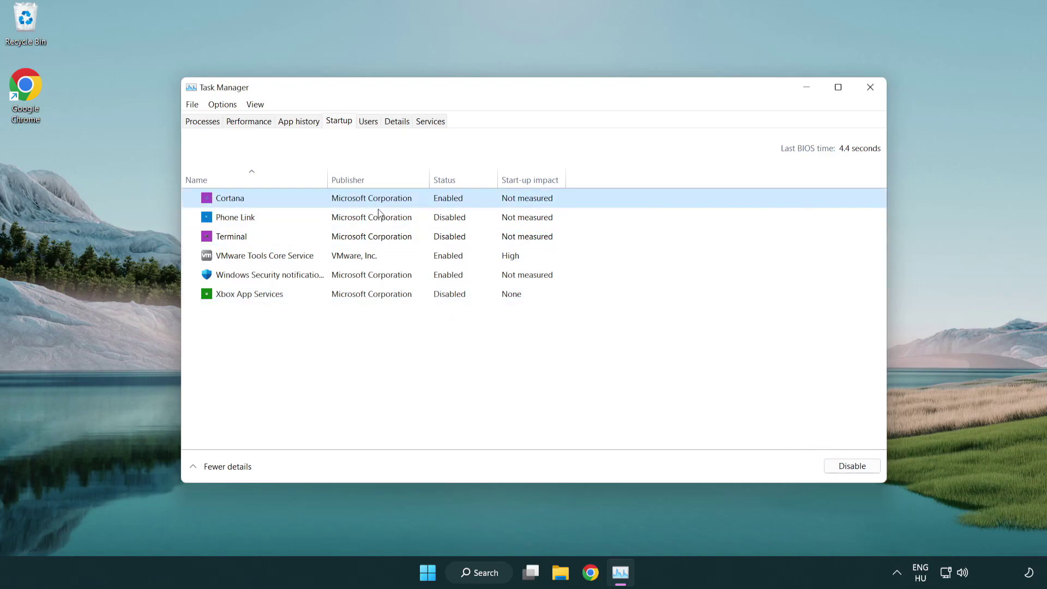
click(835, 465)
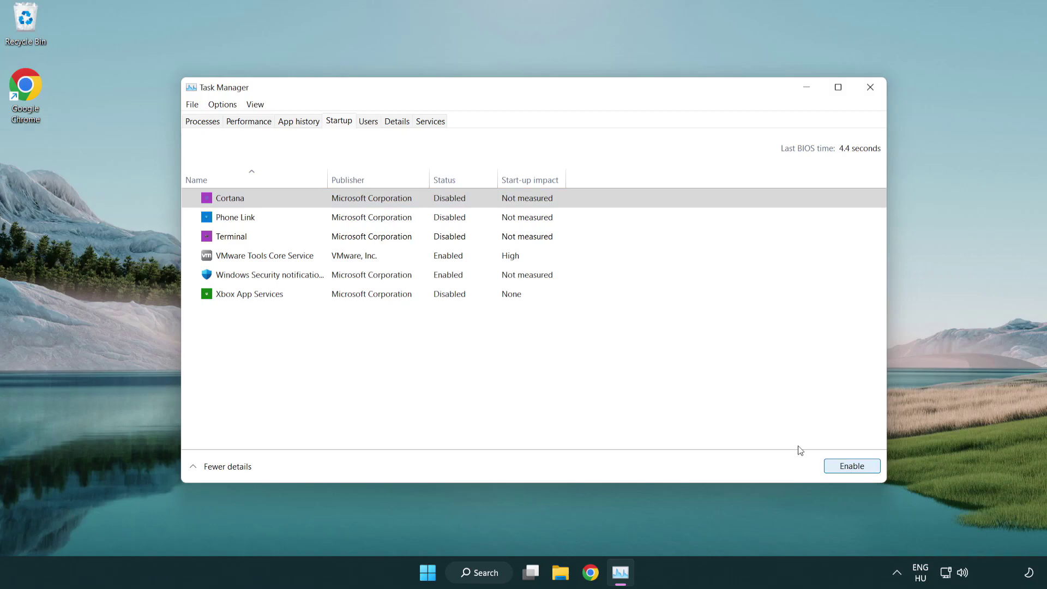
click(498, 281)
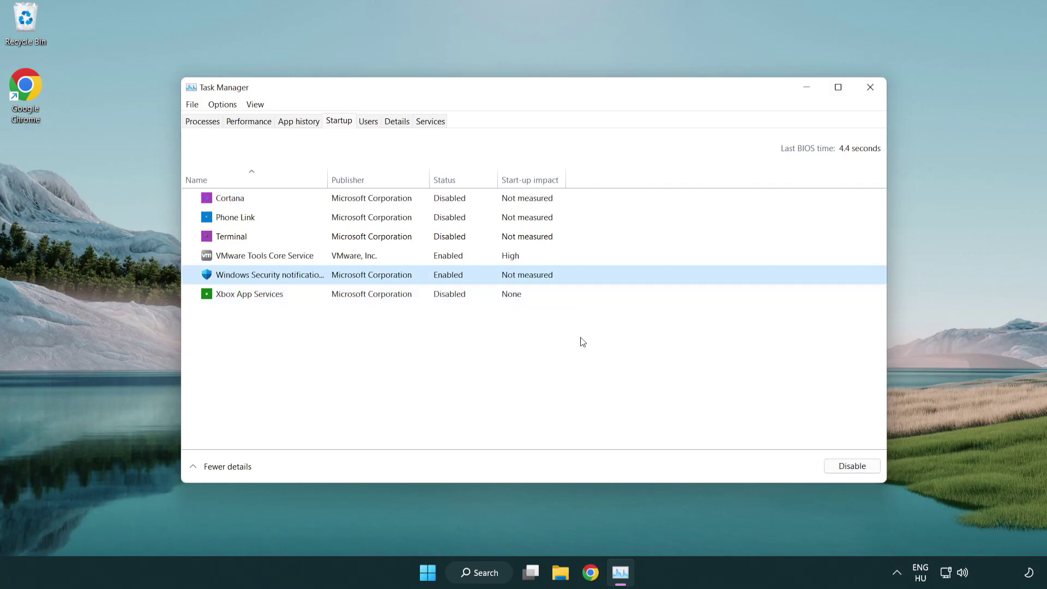
click(826, 464)
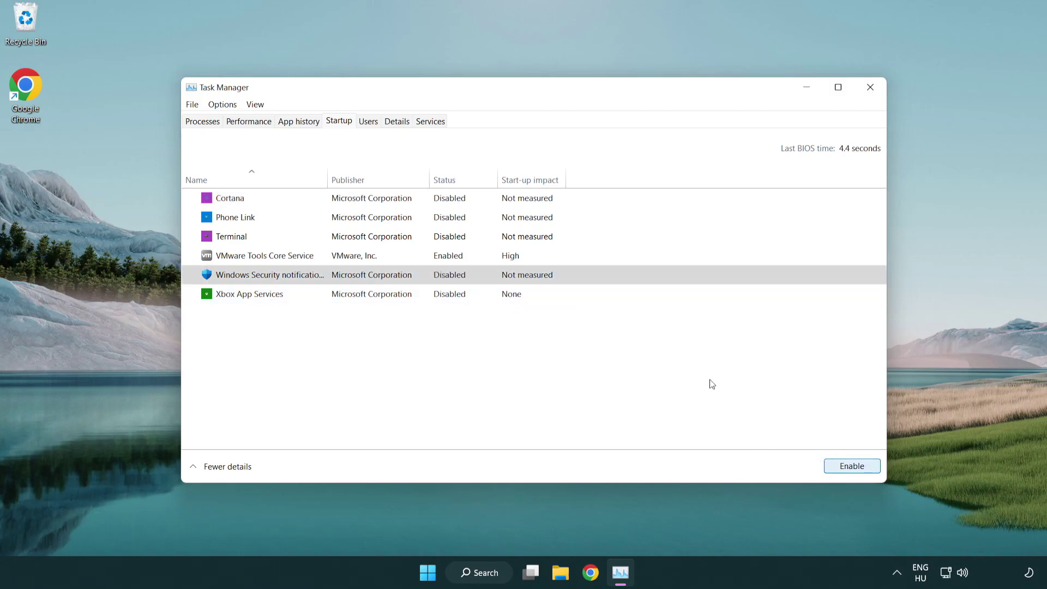
Close Task Manager and search Windows for 'security'
click(871, 89)
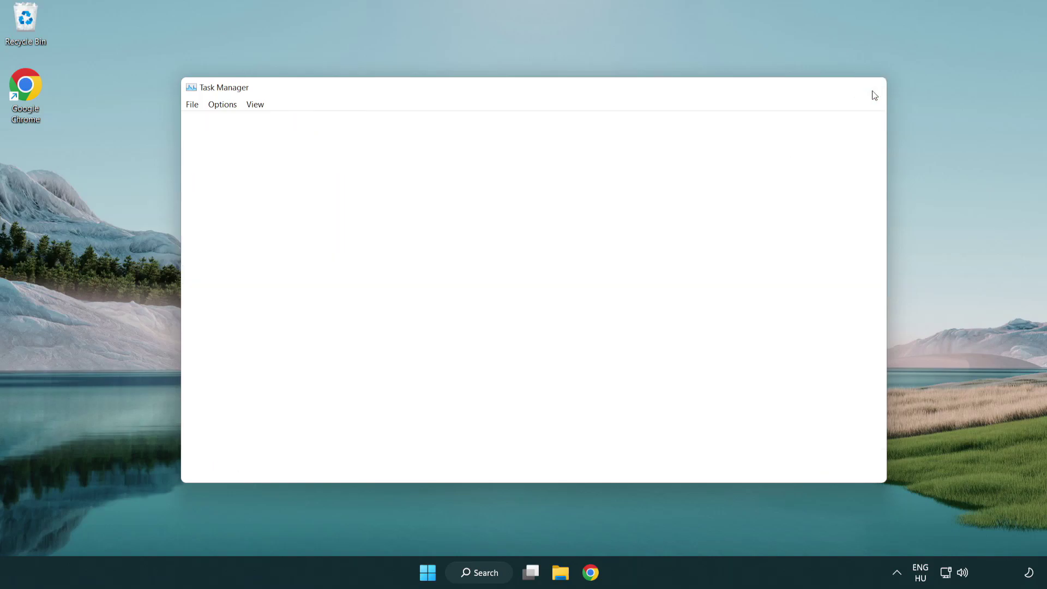
click(500, 578)
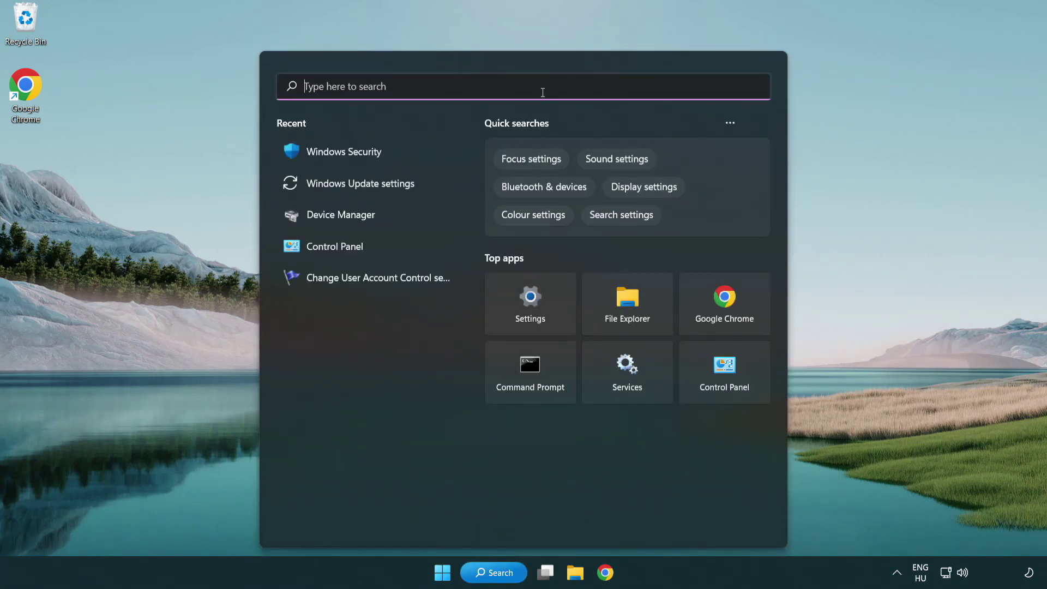
text(securi)
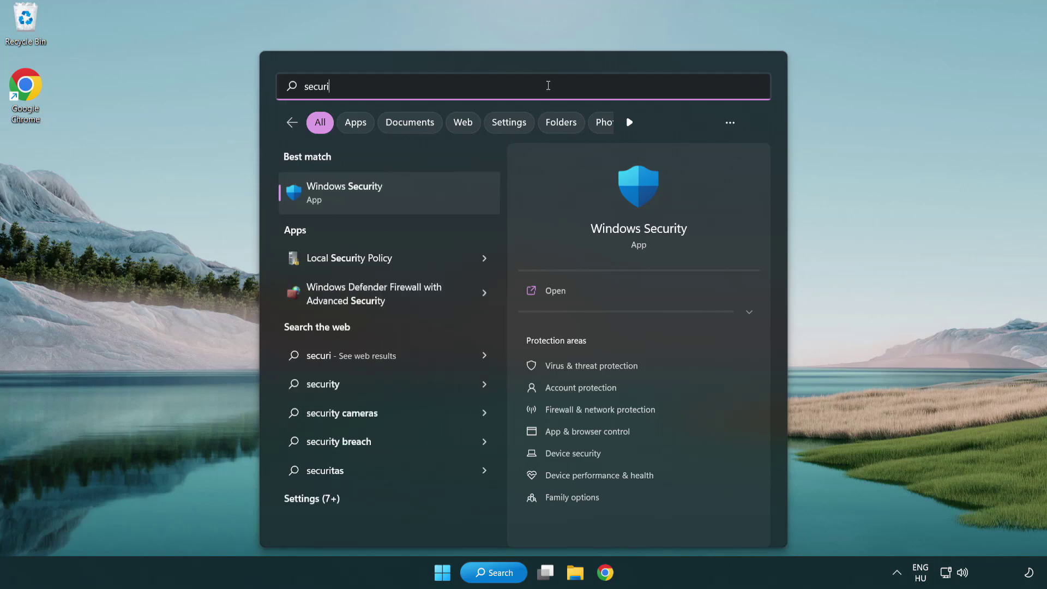
text(ty)
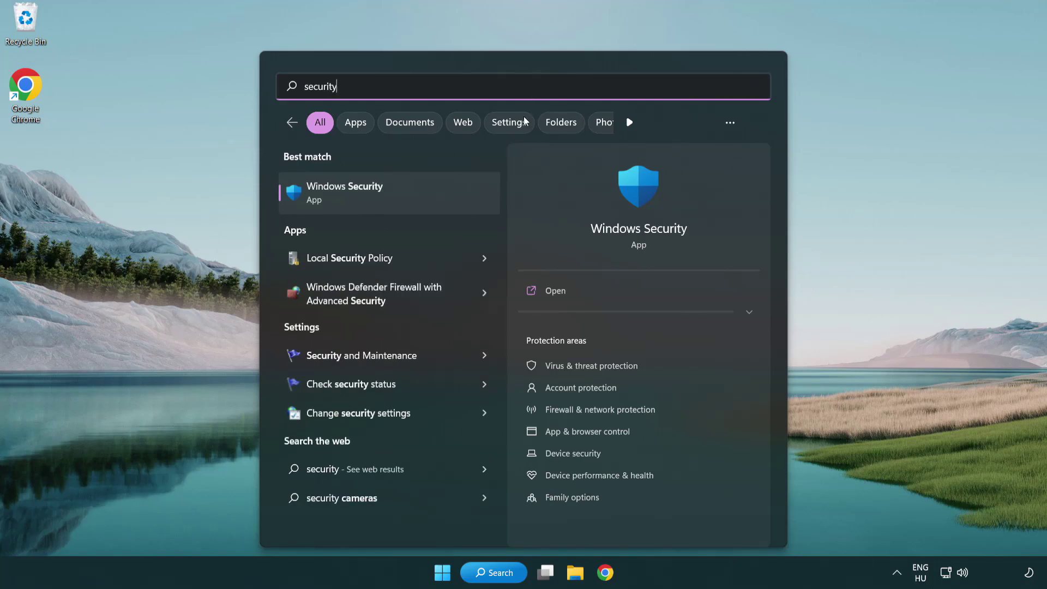
Open Windows Security's Virus & threat protection settings and scroll down to Exclusions
click(428, 199)
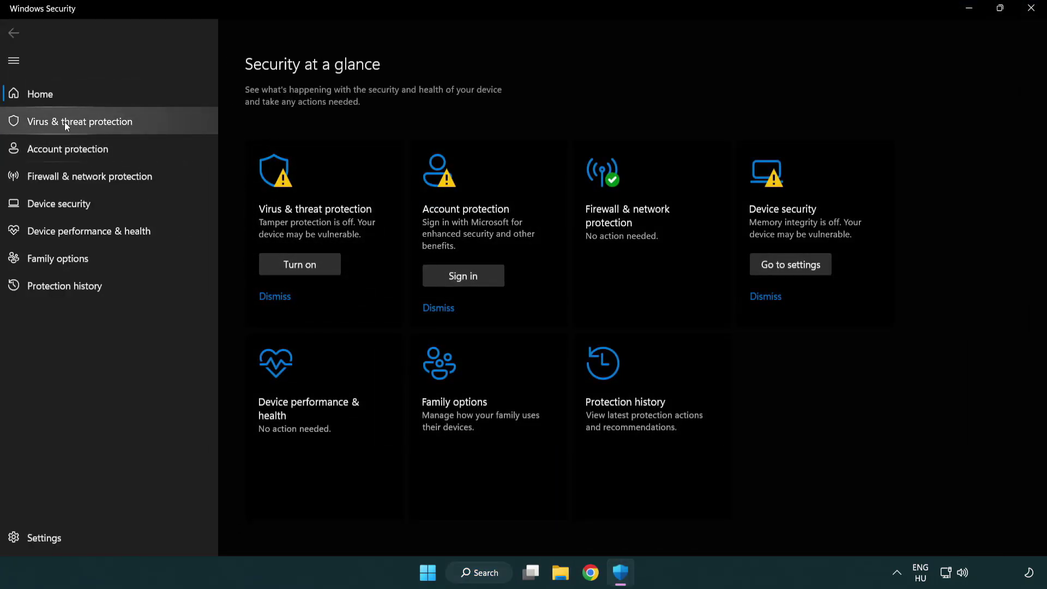
click(159, 125)
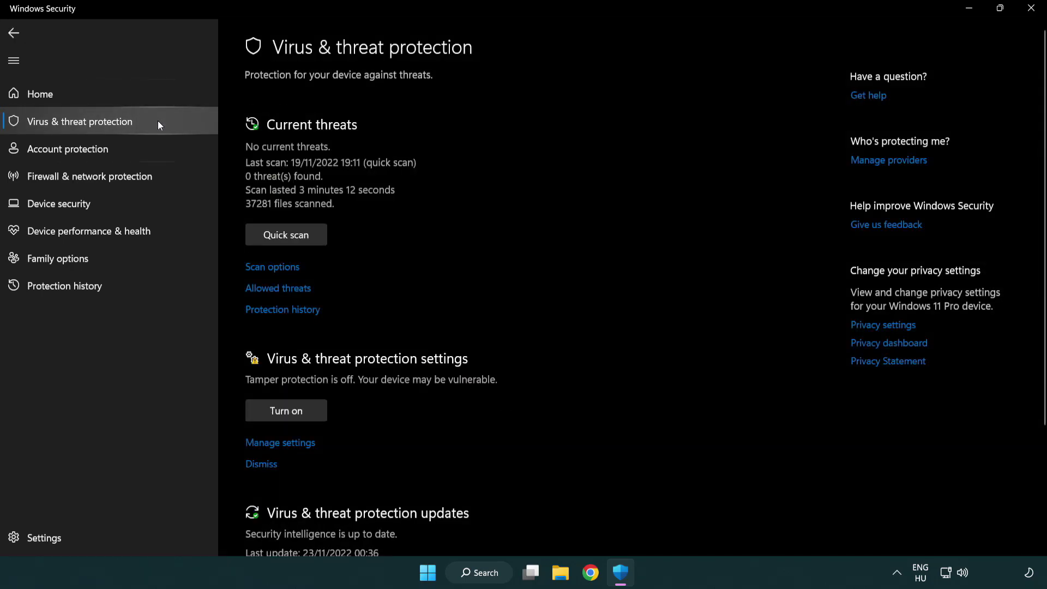
scroll(303, 224, down, 3)
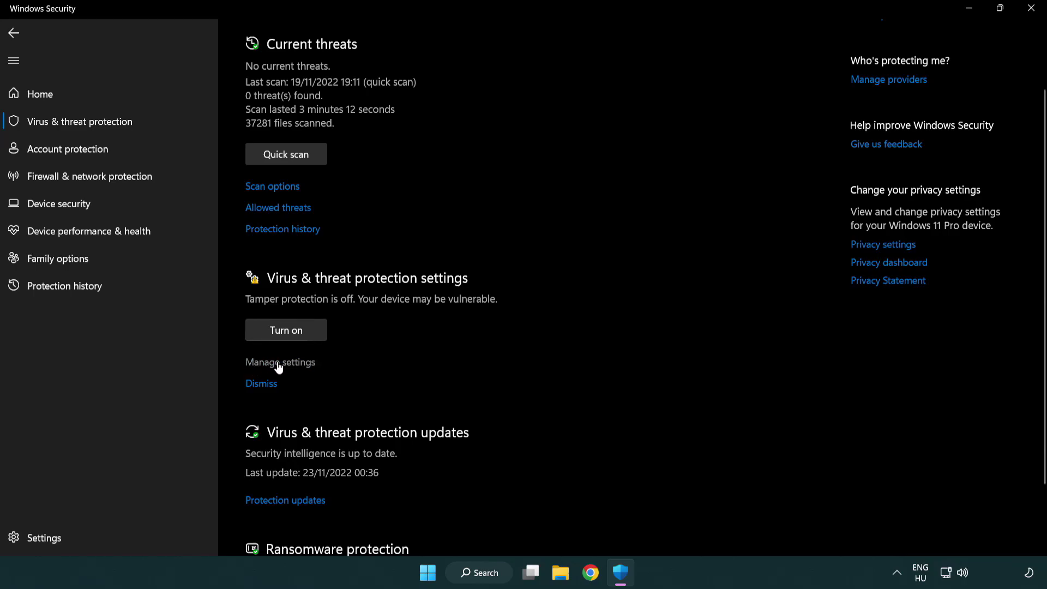
click(279, 366)
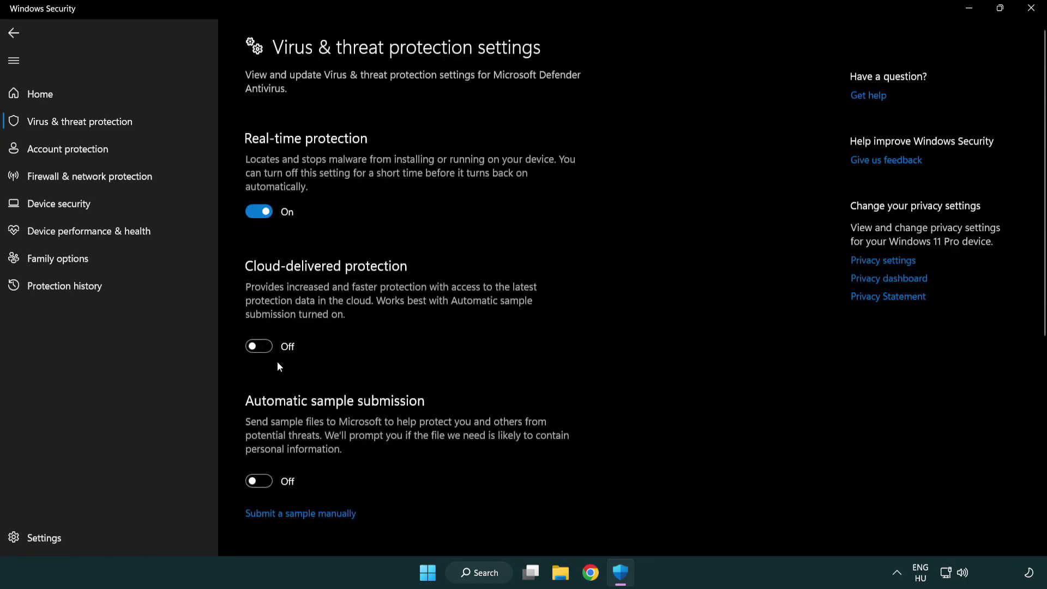
scroll(279, 367, down, 10)
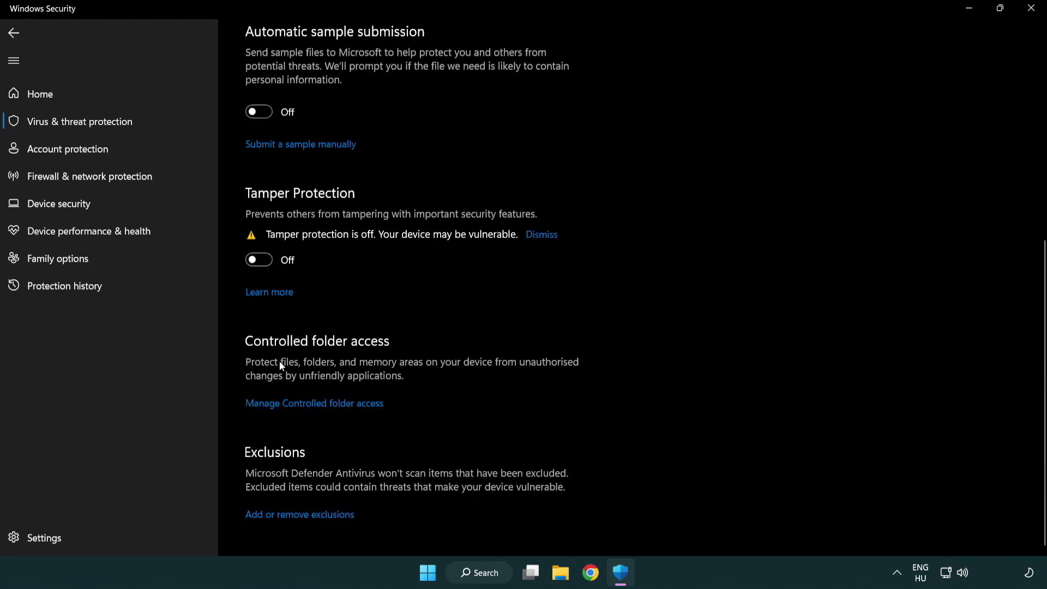
Start adding a new file exclusion from the antivirus exclusions list
click(305, 517)
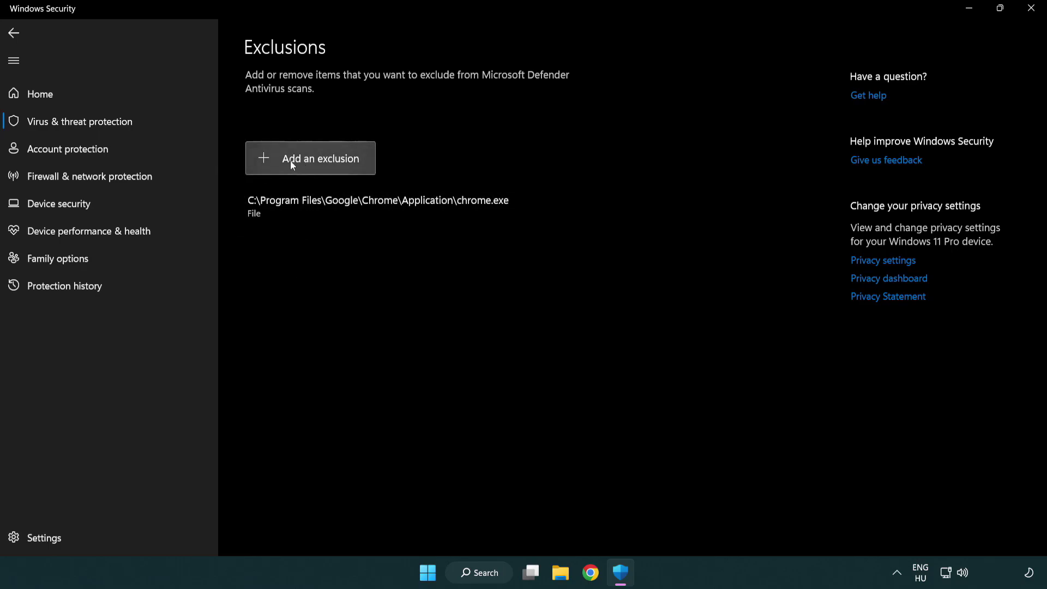
click(314, 165)
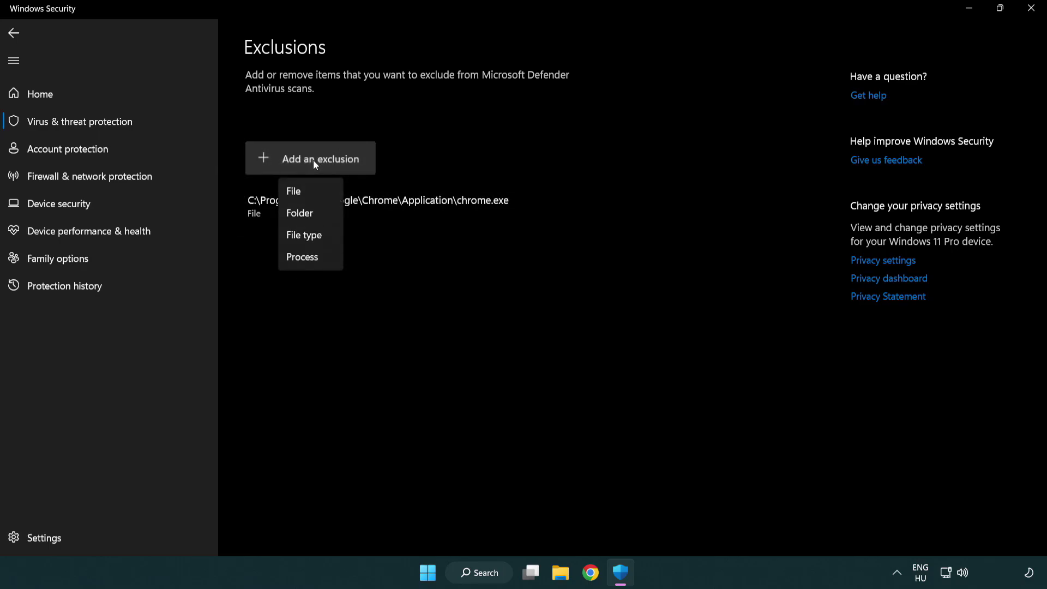
click(315, 192)
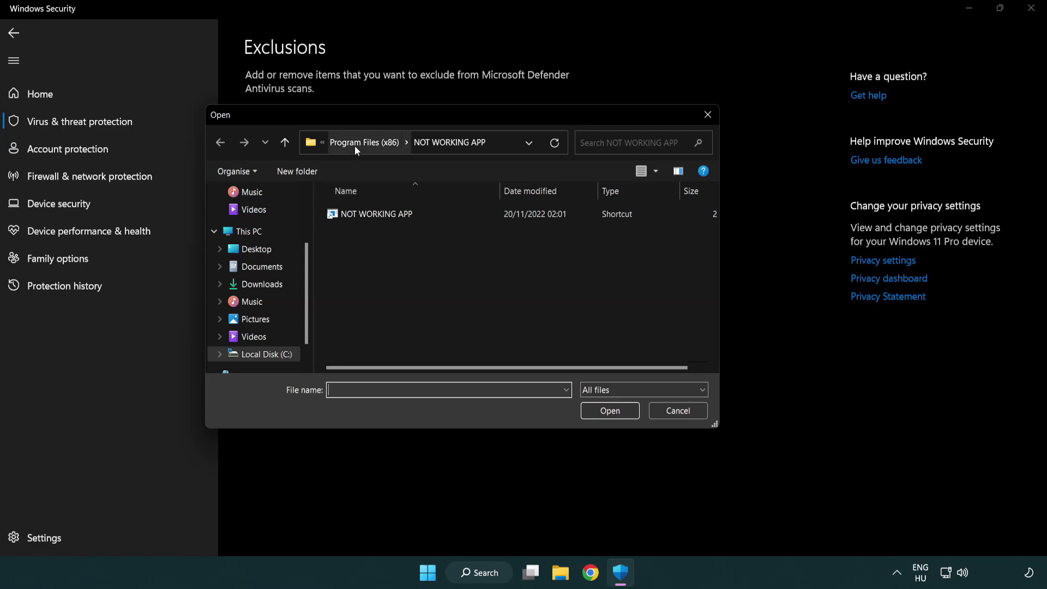
Exclude the NOT WORKING APP shortcut in C:\Program Files (x86)\NOT WORKING APP
click(354, 146)
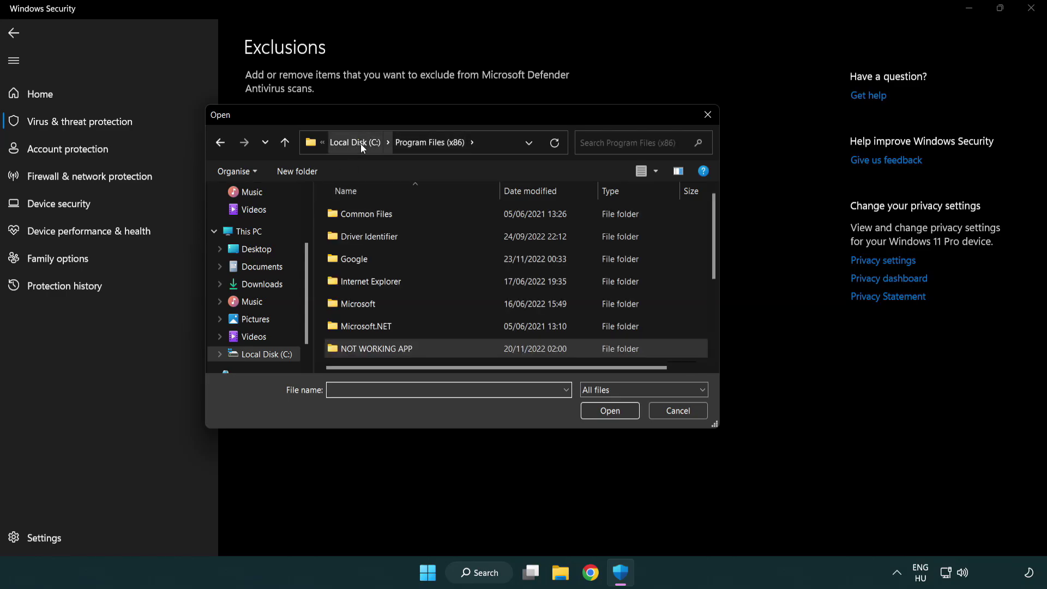
click(361, 142)
click(354, 145)
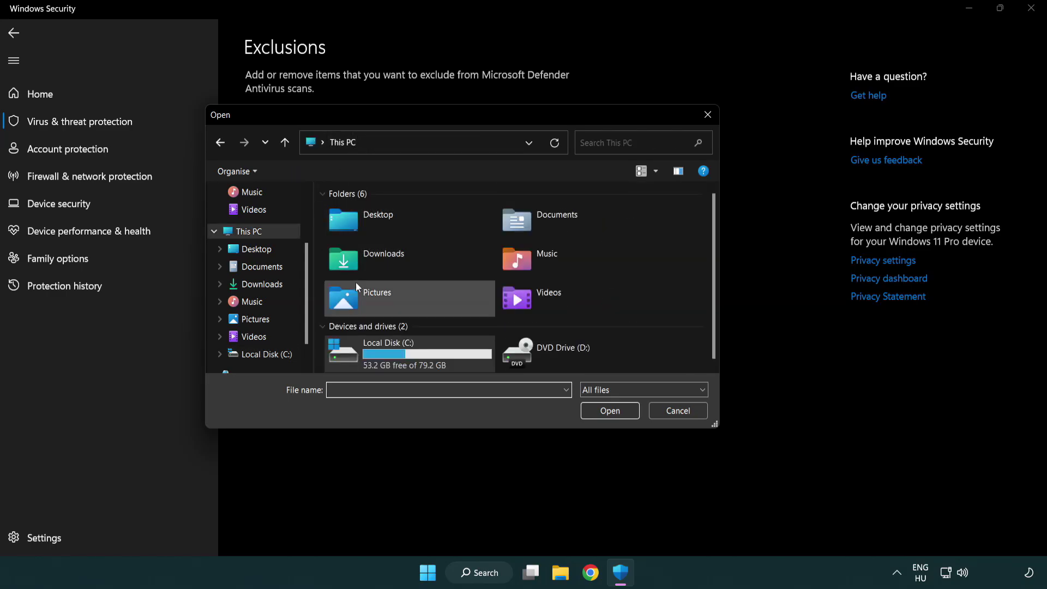
double_click(381, 362)
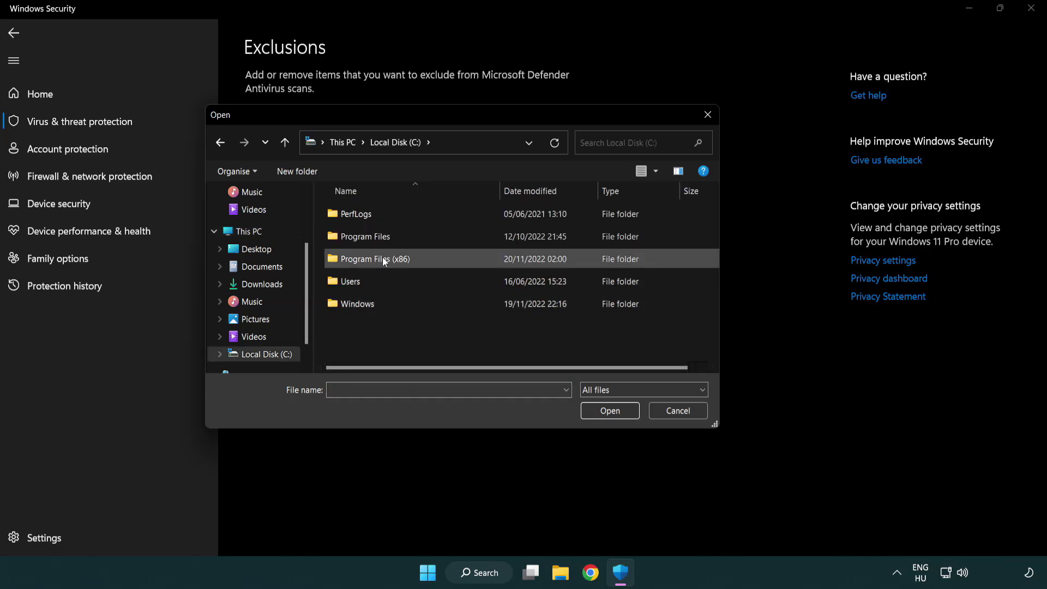
double_click(382, 256)
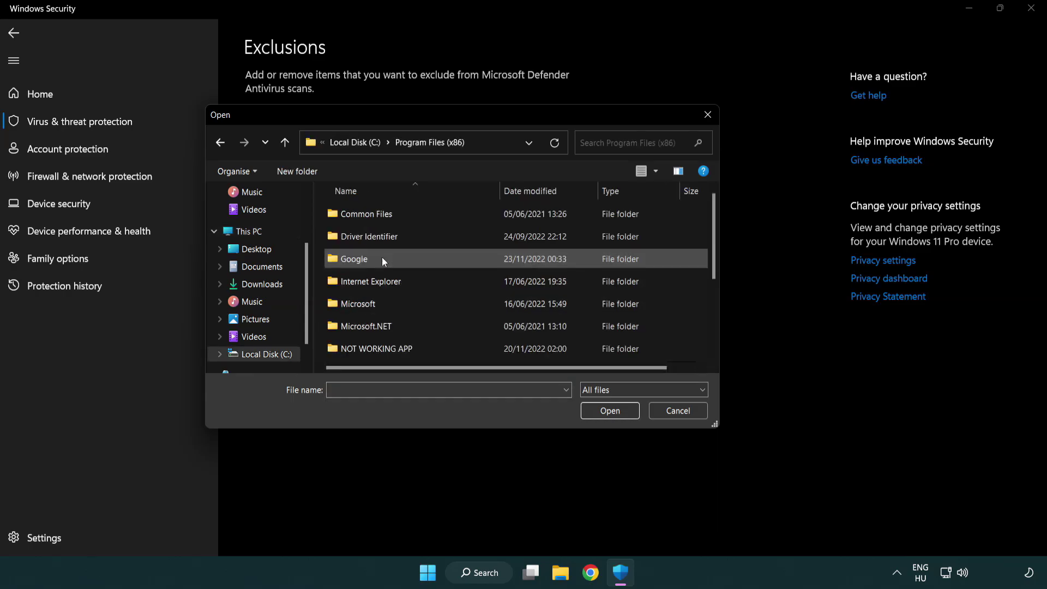
double_click(391, 350)
click(370, 214)
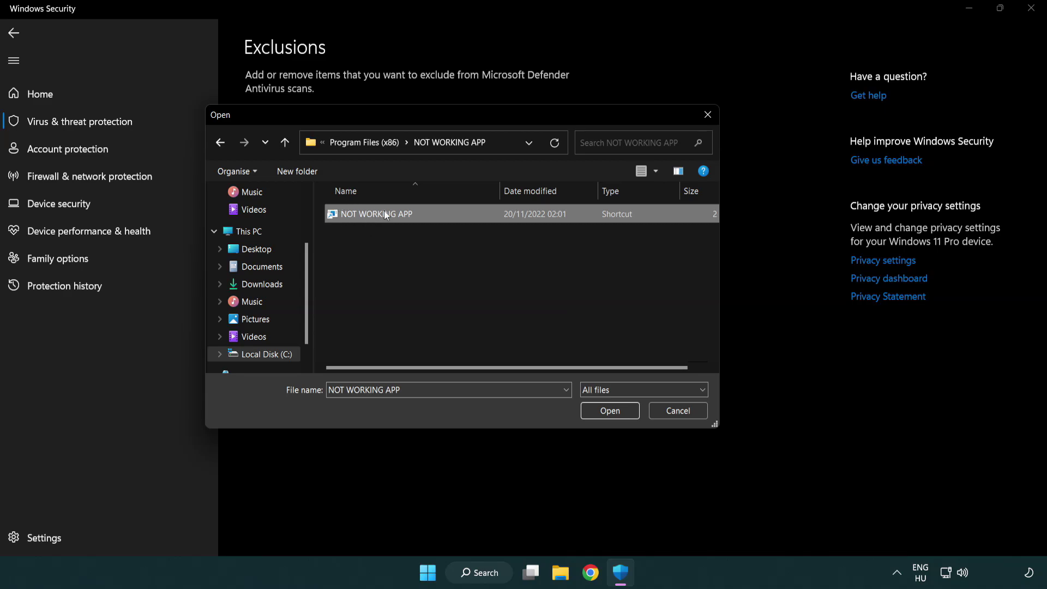
click(609, 412)
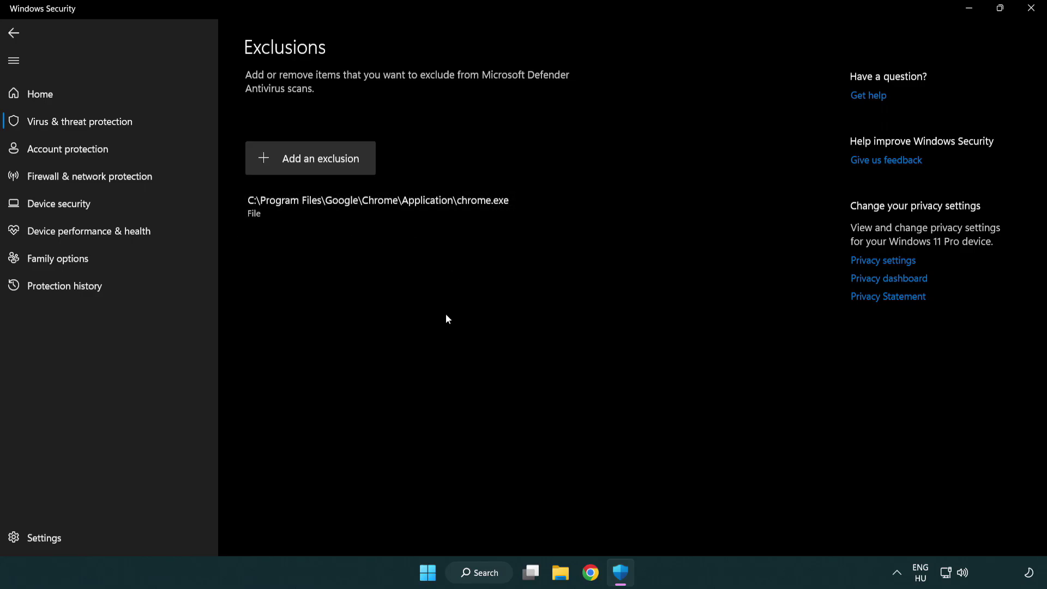
Close Windows Security and show the Start menu's Sleep, Shut down and Restart options
click(1031, 10)
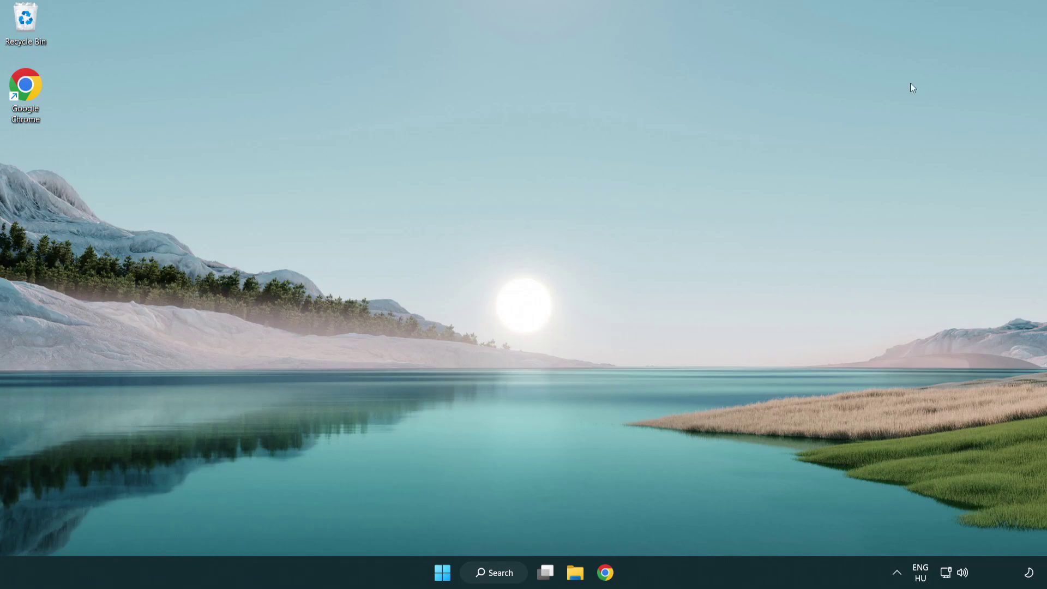
click(442, 572)
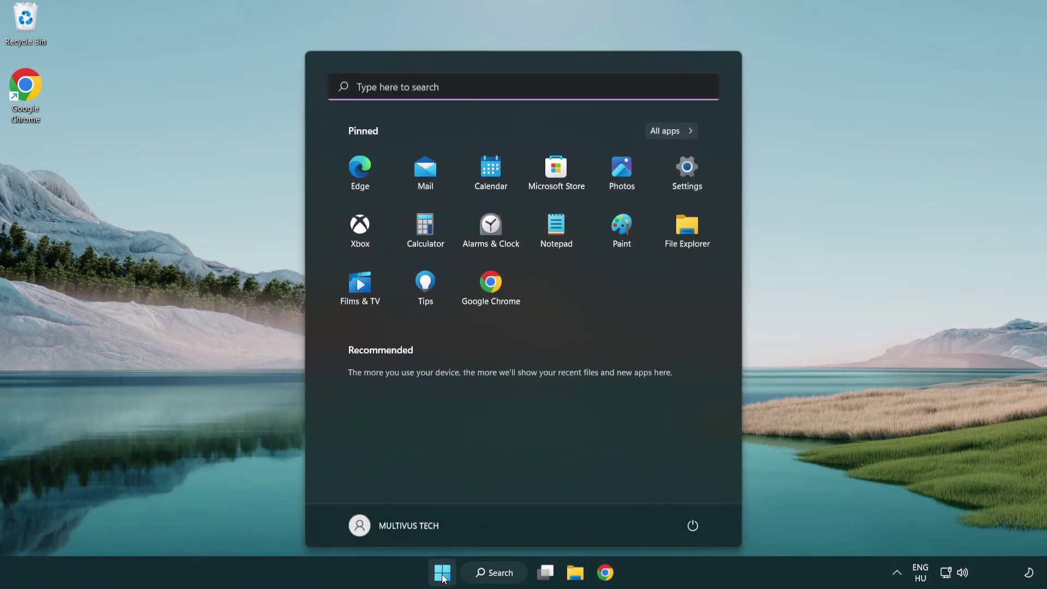
click(698, 523)
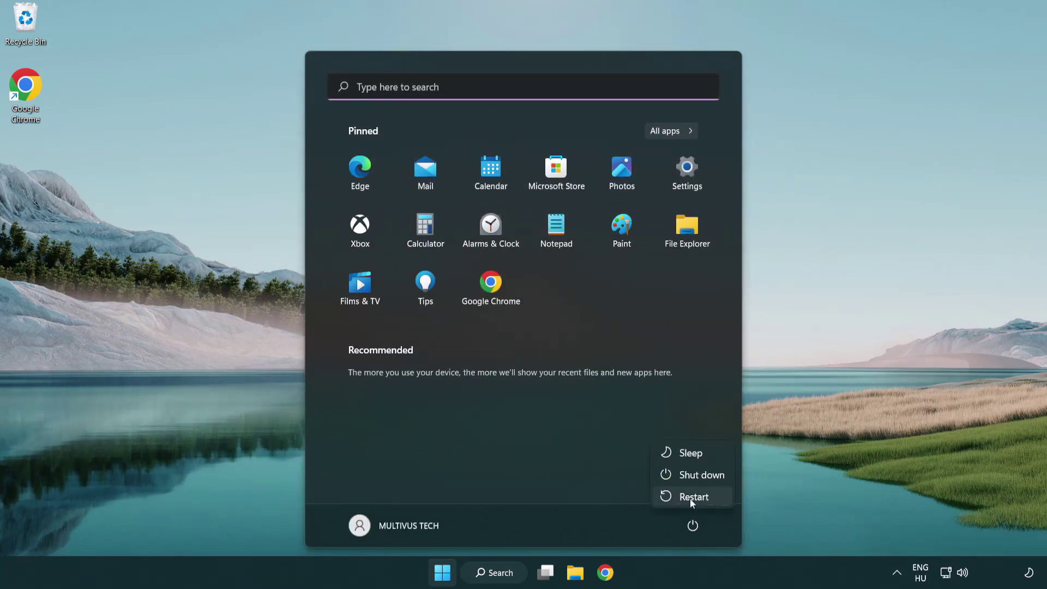